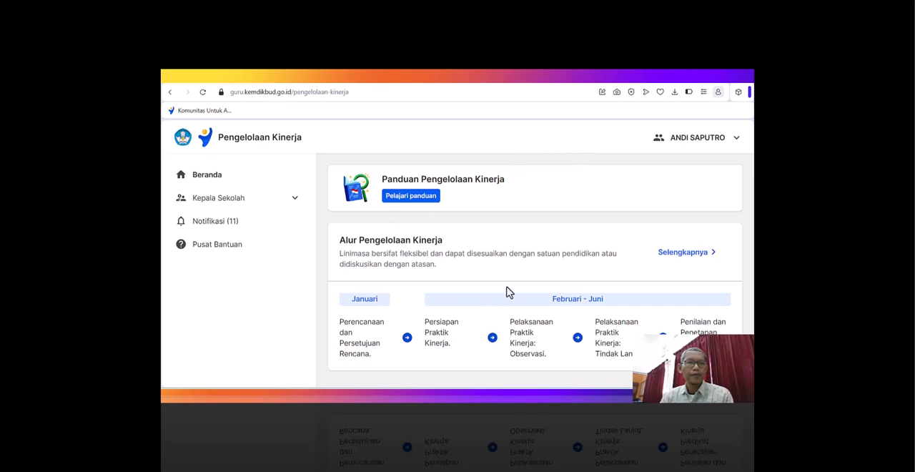
# - As Kepala Sekolah in the Pejabat Penilai Kinerja role, open the teacher performance assessment list for SMK NEGERI 1 BLADO
pyautogui.click(295, 199)
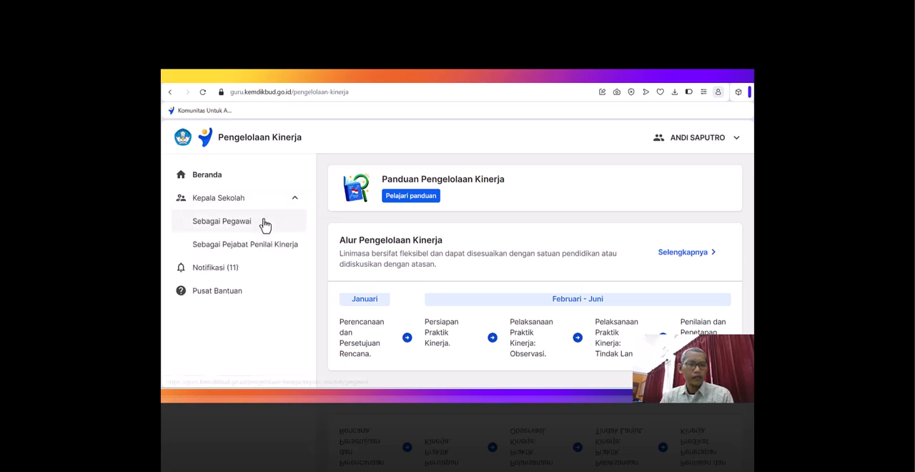
pyautogui.click(209, 250)
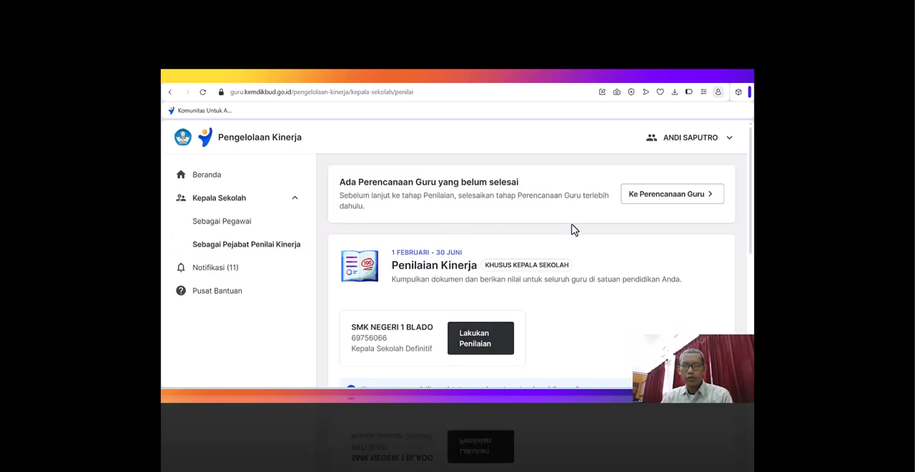
pyautogui.scroll(-2, 572, 235)
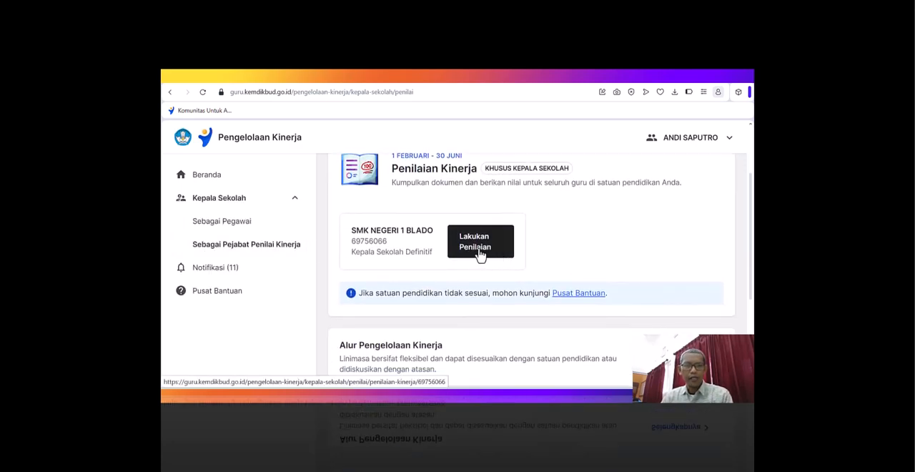
pyautogui.click(477, 248)
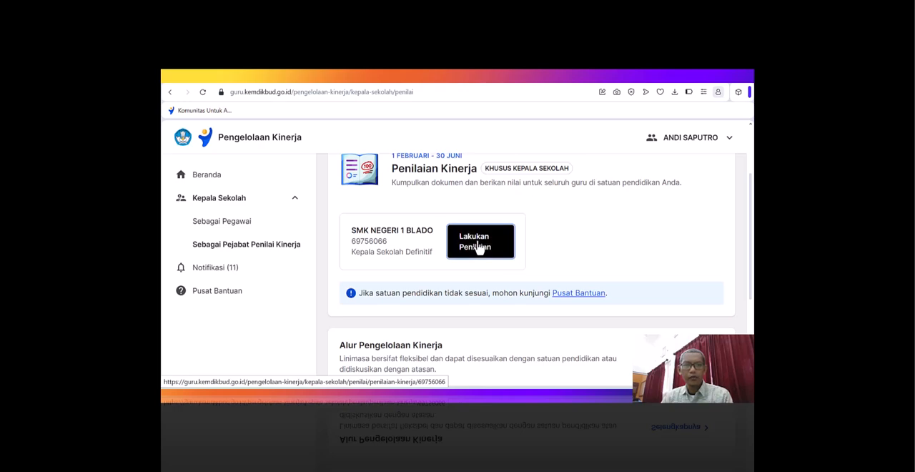
pyautogui.scroll(-1, 503, 218)
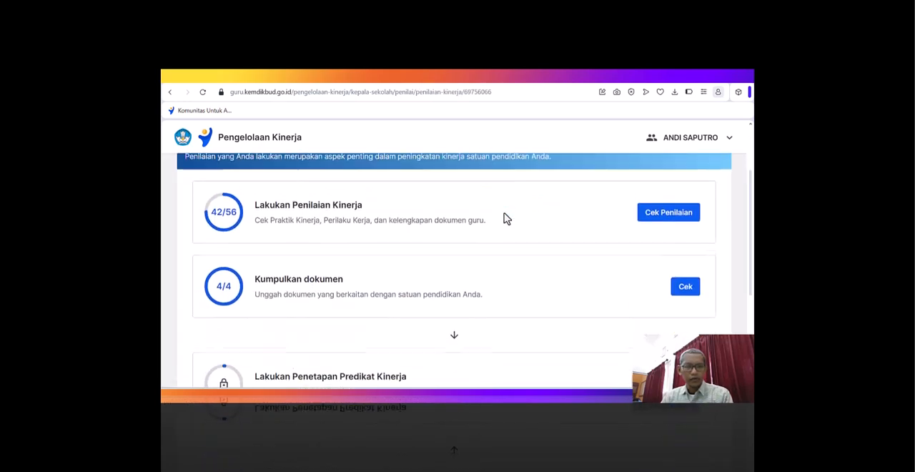
pyautogui.click(669, 208)
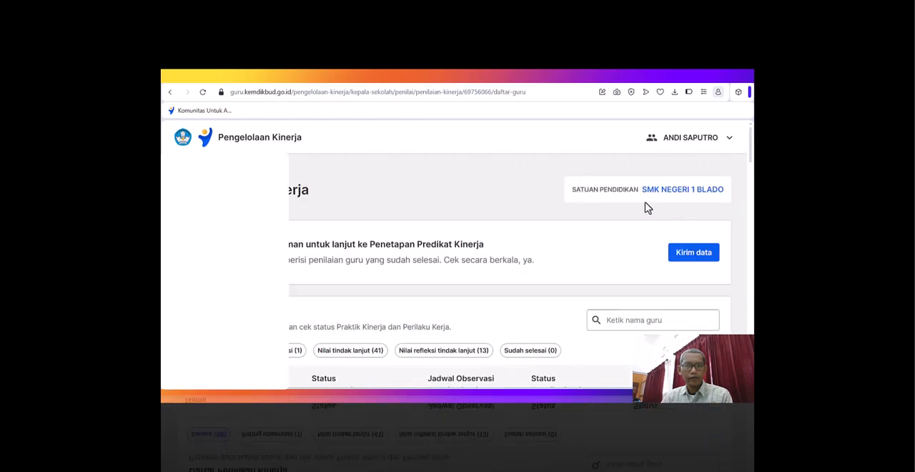
# - Filter the teacher assessment list to the status "Nilai refleksi tindak lanjut"
pyautogui.scroll(-2, 643, 208)
pyautogui.scroll(1, 640, 207)
pyautogui.scroll(-5, 635, 207)
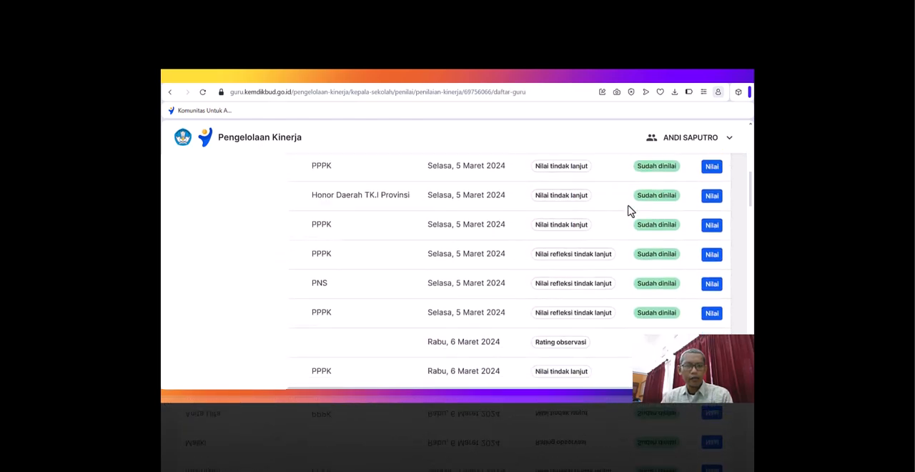
pyautogui.scroll(10, 576, 236)
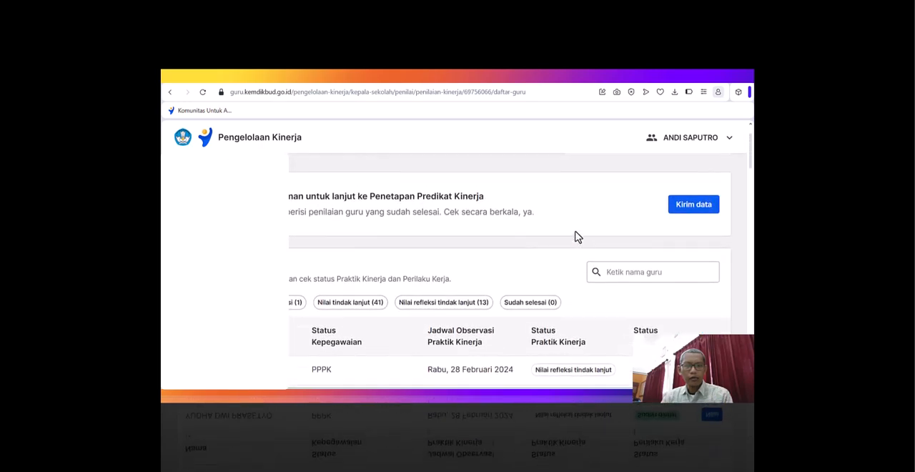
pyautogui.scroll(-3, 576, 242)
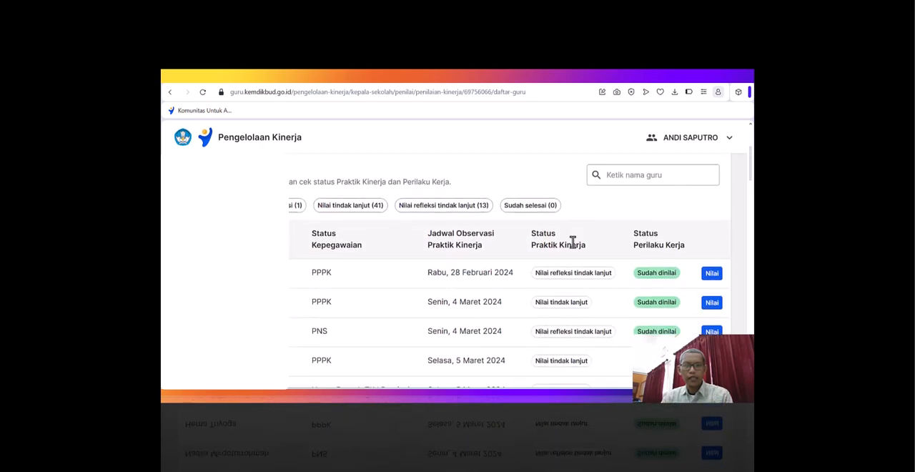
pyautogui.click(459, 207)
# - Open the Praktik Kinerja assessment of the PNS teacher whose observation is scheduled for Jumat, 15 Maret 2024
pyautogui.scroll(-5, 461, 224)
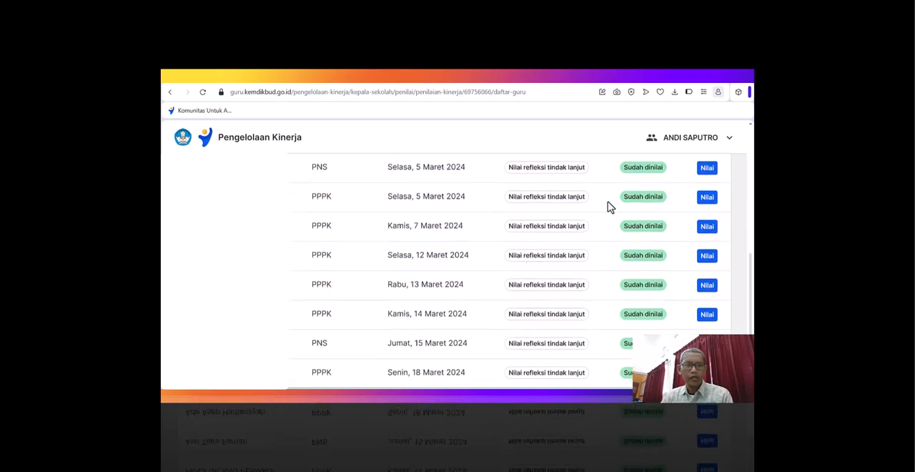
pyautogui.scroll(-2, 408, 298)
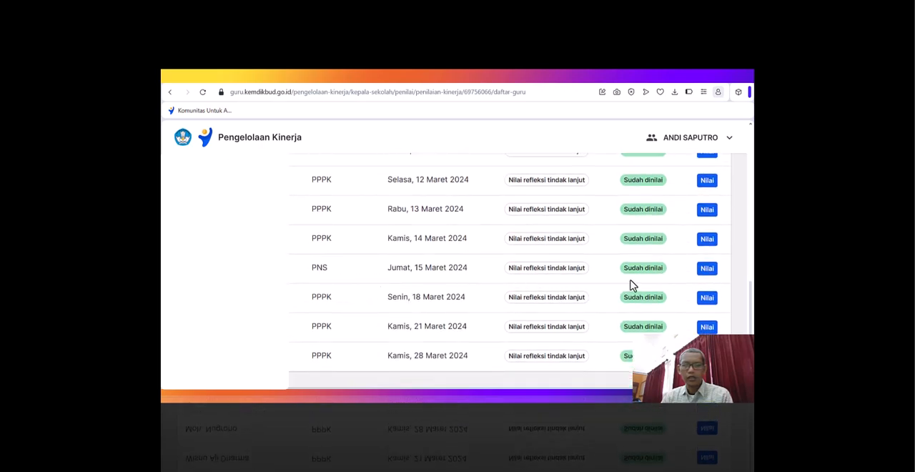
pyautogui.click(709, 271)
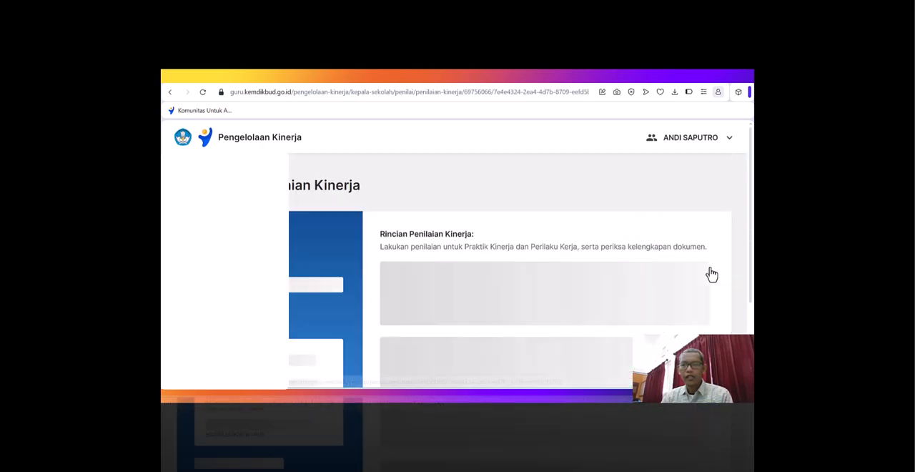
pyautogui.scroll(-3, 585, 234)
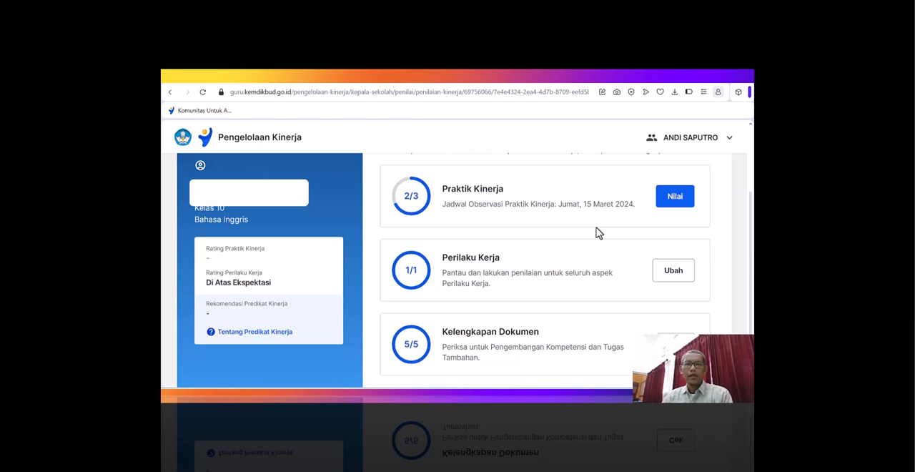
pyautogui.click(674, 198)
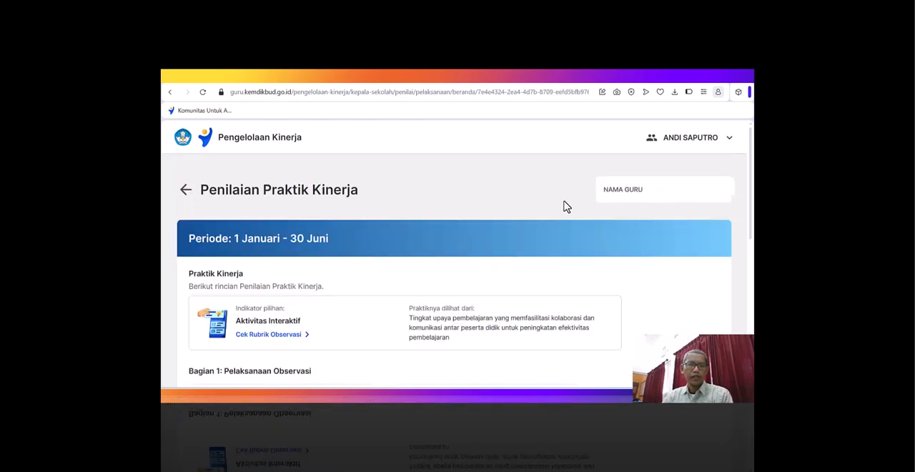
# - Continue to the teacher's follow-up reflection document under Bagian 2: Pelaksanaan Tindak Lanjut
pyautogui.scroll(-5, 564, 206)
pyautogui.scroll(-2, 564, 207)
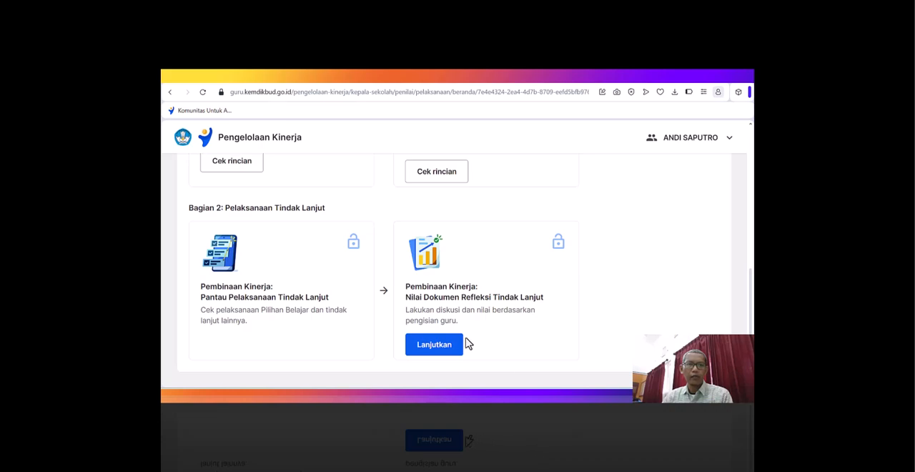
pyautogui.click(438, 347)
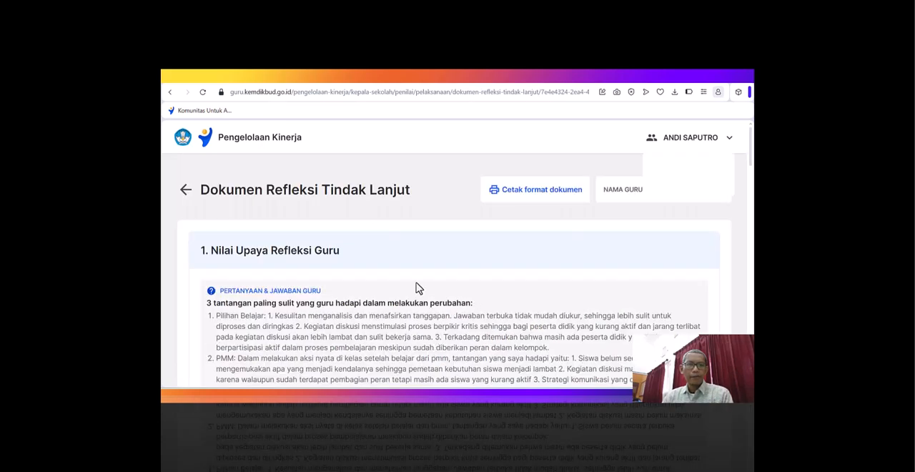
# - Examine the teacher's answers about the hardest challenges and compare them with the rating options for self-awareness in reflection
pyautogui.scroll(-1, 404, 278)
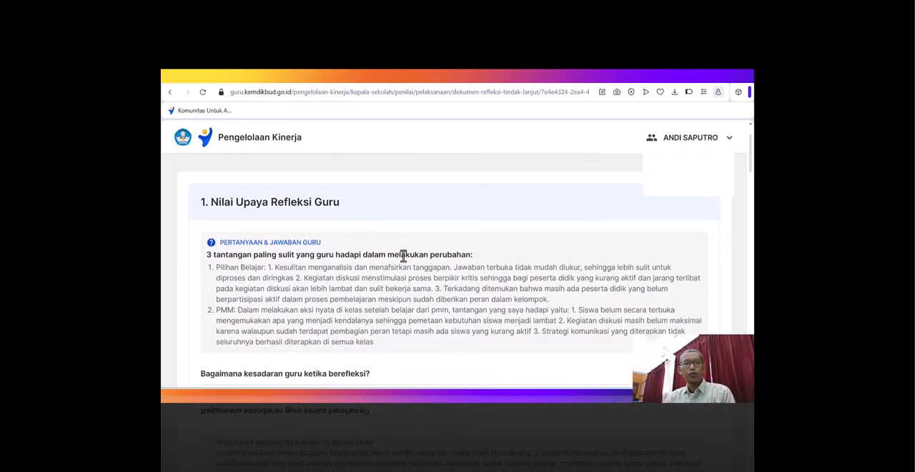
pyautogui.scroll(-1, 343, 223)
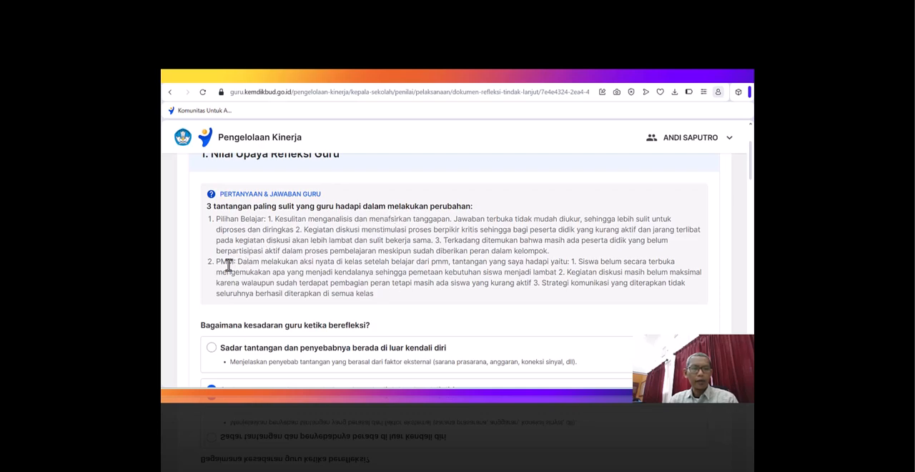
pyautogui.scroll(-2, 229, 265)
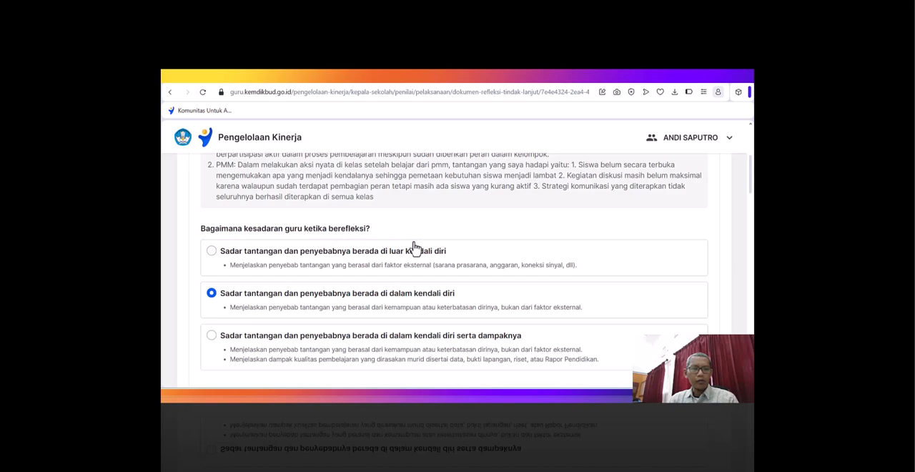
pyautogui.scroll(-1, 235, 272)
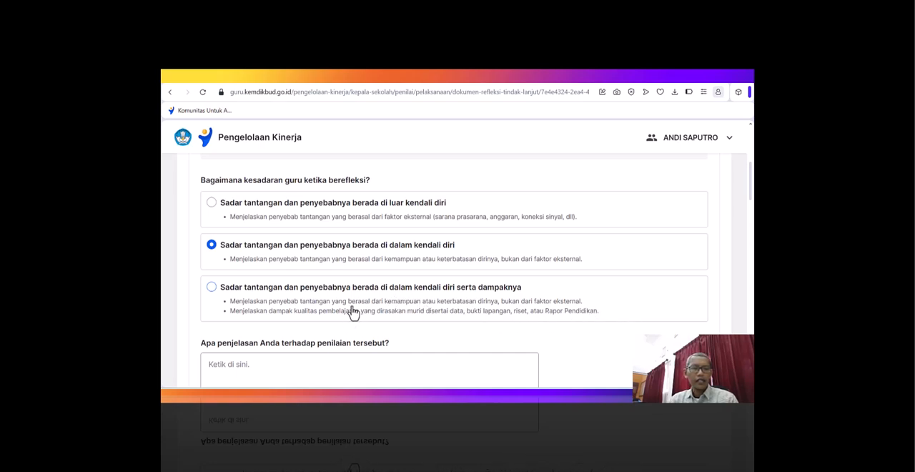
pyautogui.scroll(2, 354, 312)
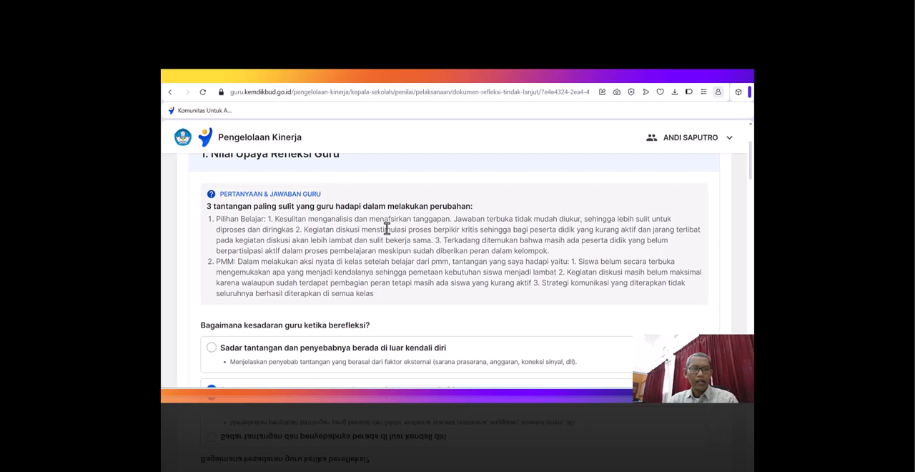
pyautogui.scroll(-2, 386, 229)
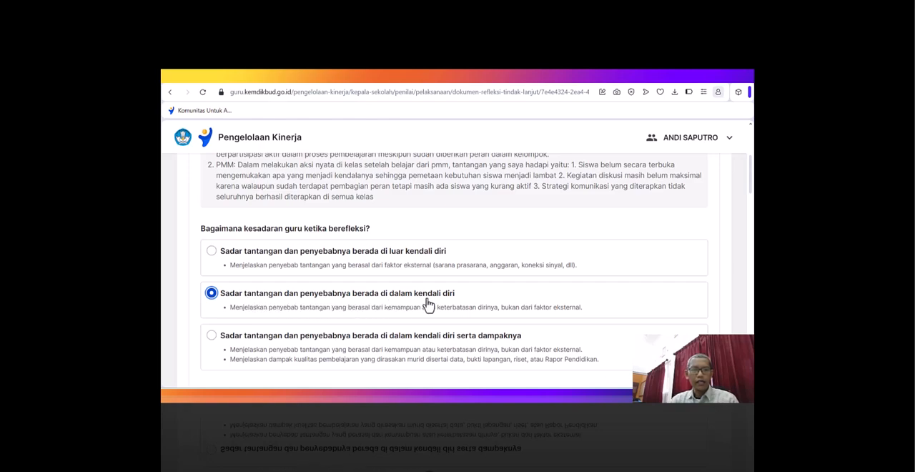
pyautogui.scroll(-1, 436, 304)
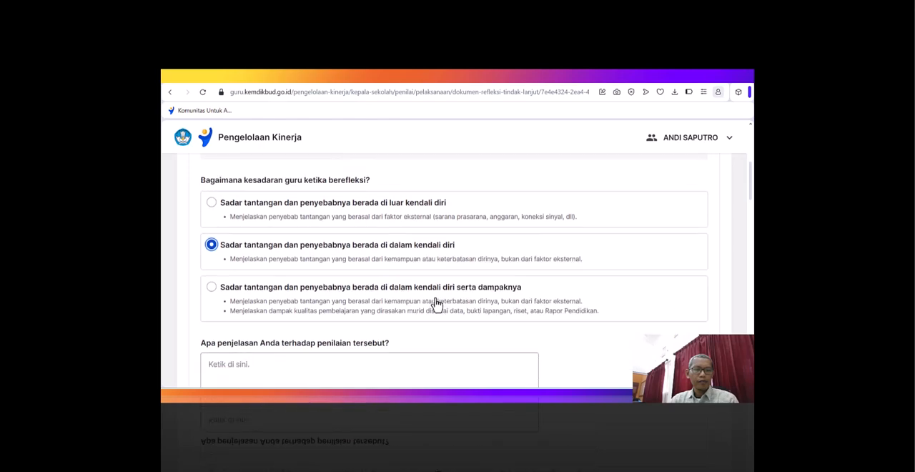
# - Begin the explanation of the self-awareness rating with "Guru menyadari tantangan dan penyebabnya berada didalam kendali diri yaitu"
pyautogui.scroll(-1, 436, 303)
pyautogui.click(294, 328)
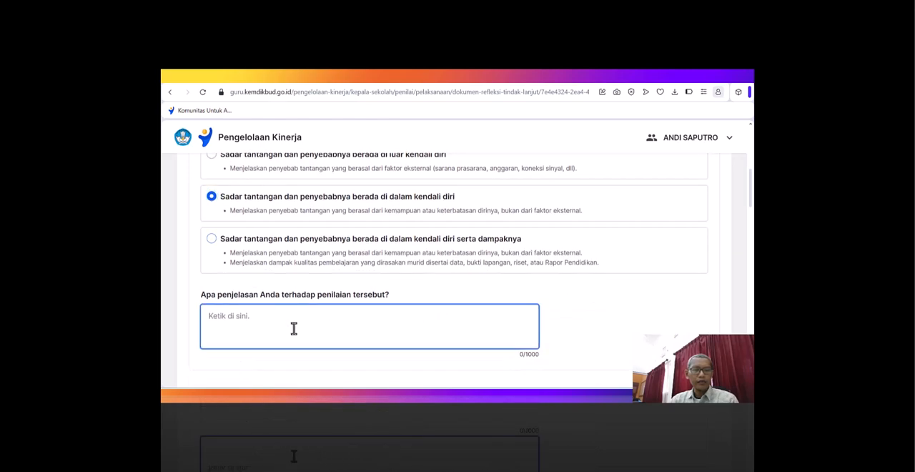
pyautogui.write('Guru')
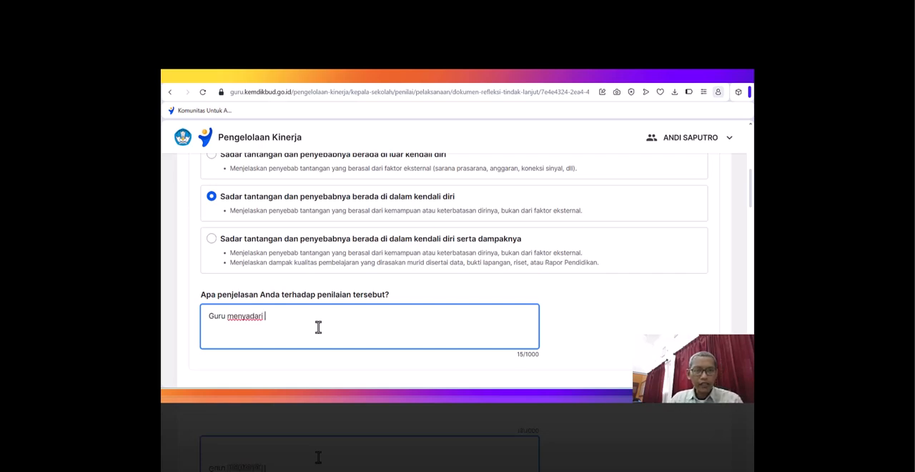
pyautogui.write('menyadari tantangan dan Penyebab')
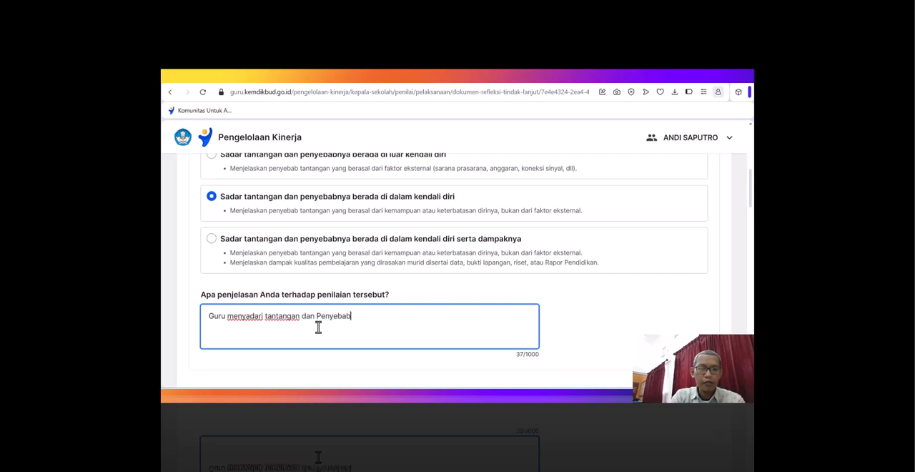
pyautogui.write('nya berada didalam kendali diri')
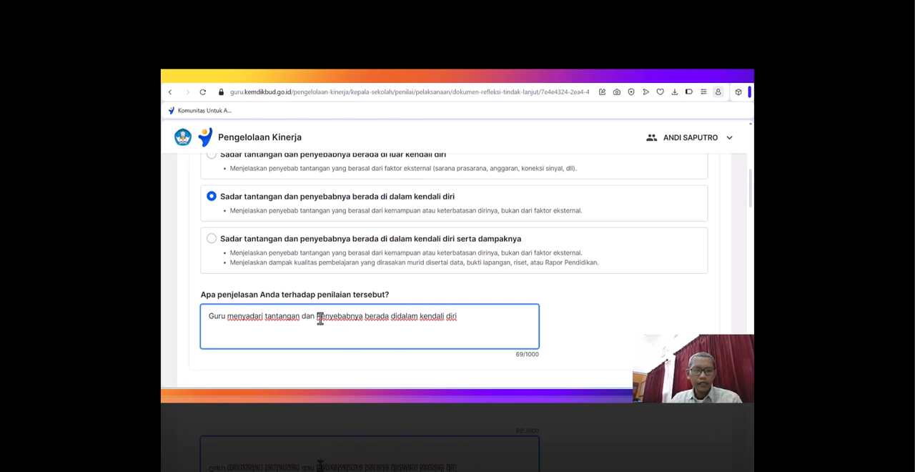
pyautogui.press('BackSpace')
pyautogui.write('p')
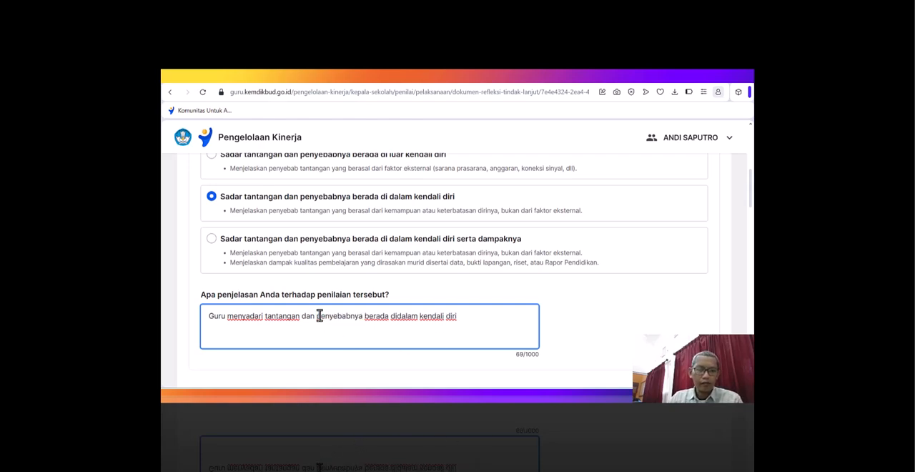
pyautogui.click(495, 315)
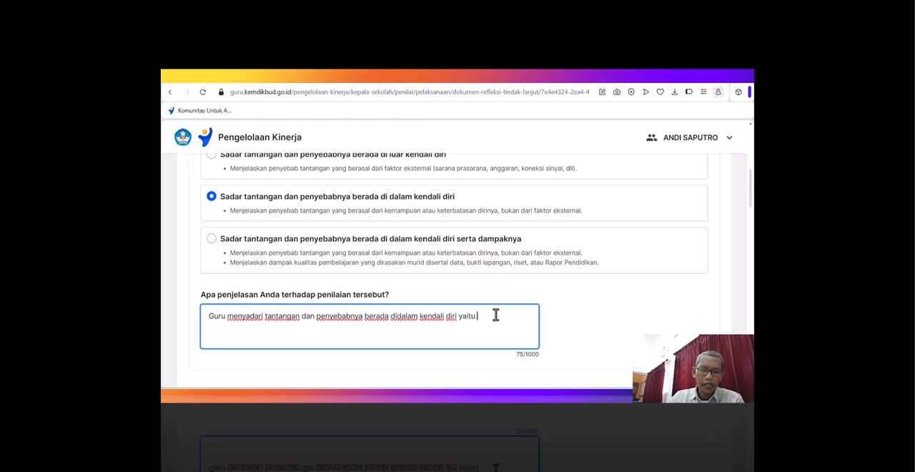
# - Append the teacher's first Pilihan Belajar challenge, "Kesulitan menganalisis dan menafsirkan tanggapan", to the explanation
pyautogui.scroll(3, 494, 314)
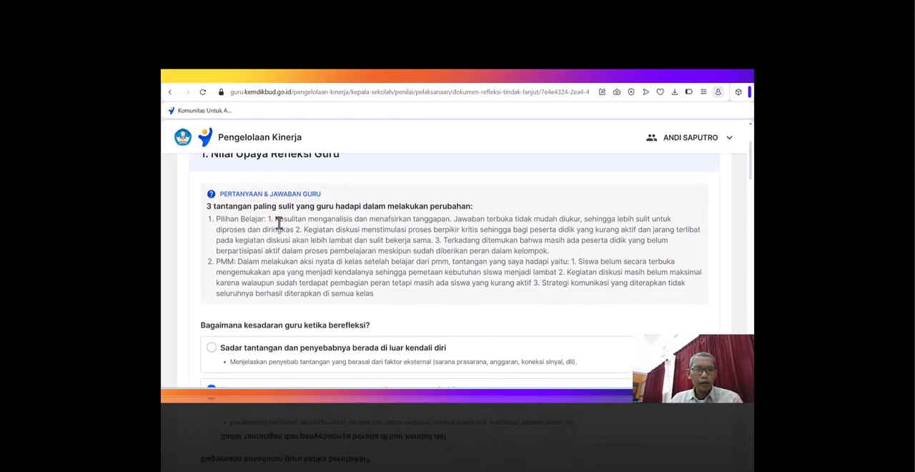
pyautogui.moveTo(275, 221); pyautogui.dragTo(447, 218)
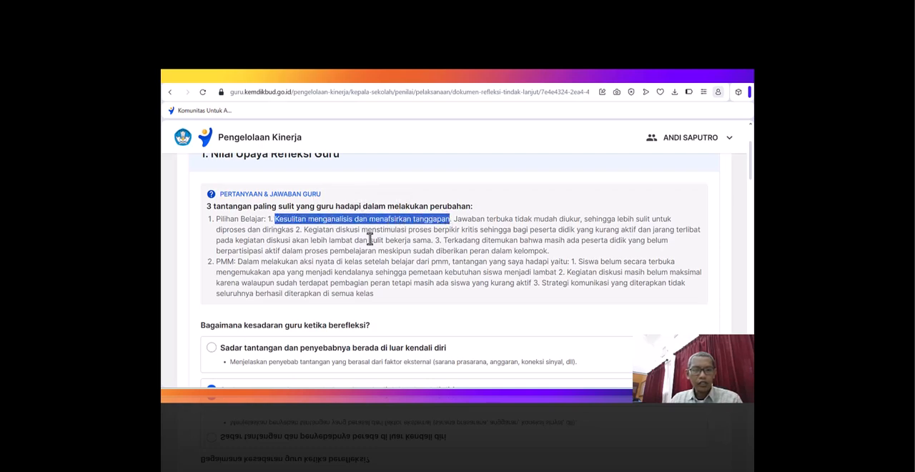
pyautogui.scroll(-1, 448, 228)
pyautogui.click(484, 220)
pyautogui.write('Kesulitan menganalisis dan menafsirkan tanggapan.')
# - Copy "menstimulasi proses berpikir kritis" from the teacher's second Pilihan Belajar challenge and add it to the end of the explanation
pyautogui.scroll(3, 486, 223)
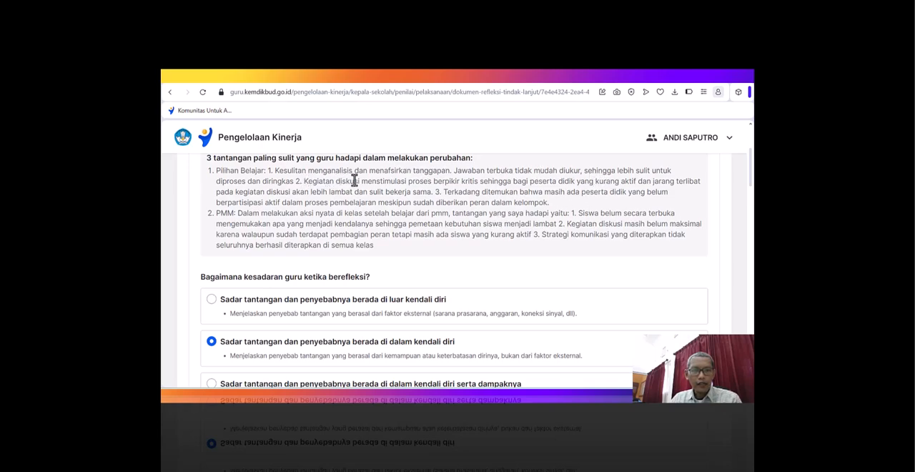
pyautogui.moveTo(362, 182); pyautogui.dragTo(474, 183)
pyautogui.hotkey('ctrl', 'c')
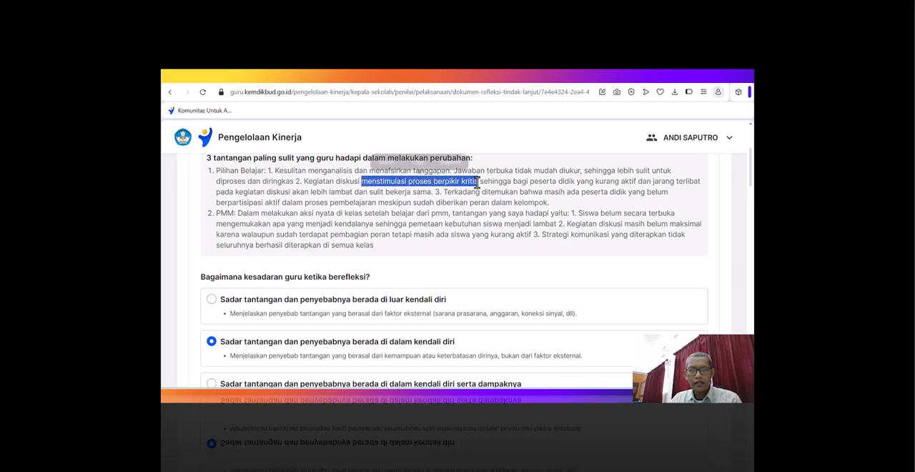
pyautogui.scroll(-3, 504, 226)
pyautogui.click(411, 337)
pyautogui.hotkey('ctrl', 'v')
pyautogui.write('s.')
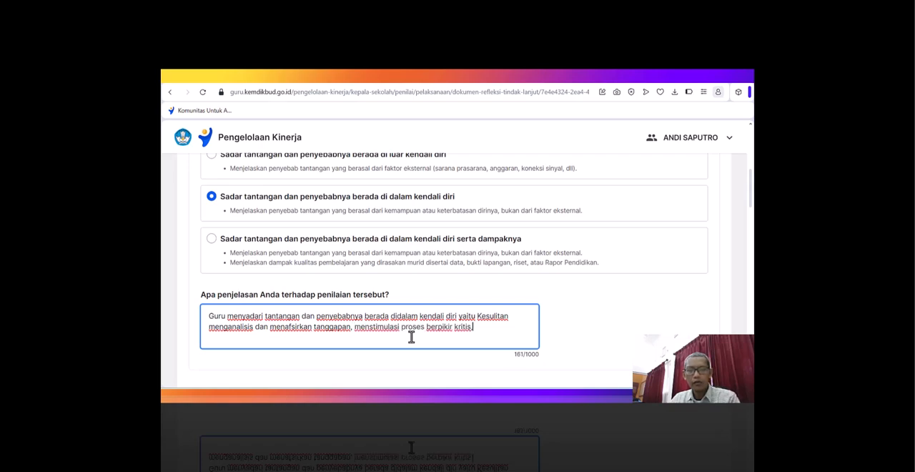
pyautogui.scroll(3, 559, 244)
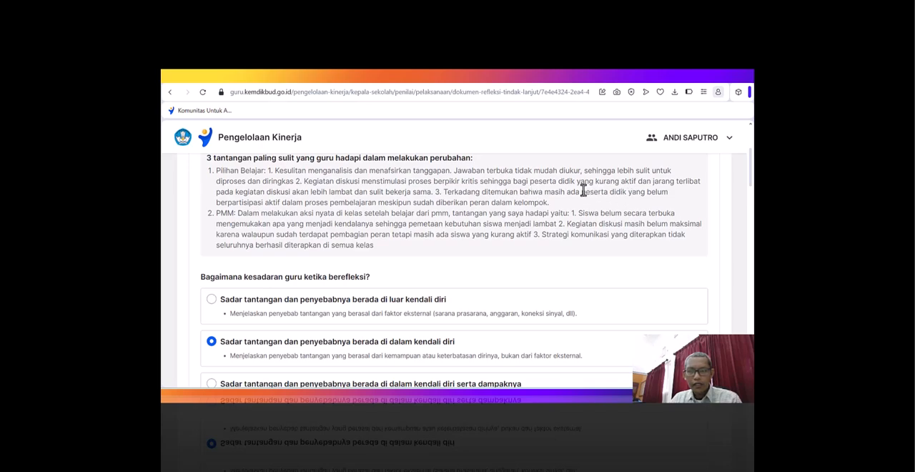
# - Copy "peserta didik yang belum berpartisipasi aktif" from the teacher's third Pilihan Belajar challenge and append it to the self-awareness explanation
pyautogui.moveTo(581, 192); pyautogui.dragTo(279, 202)
pyautogui.hotkey('ctrl', 'c')
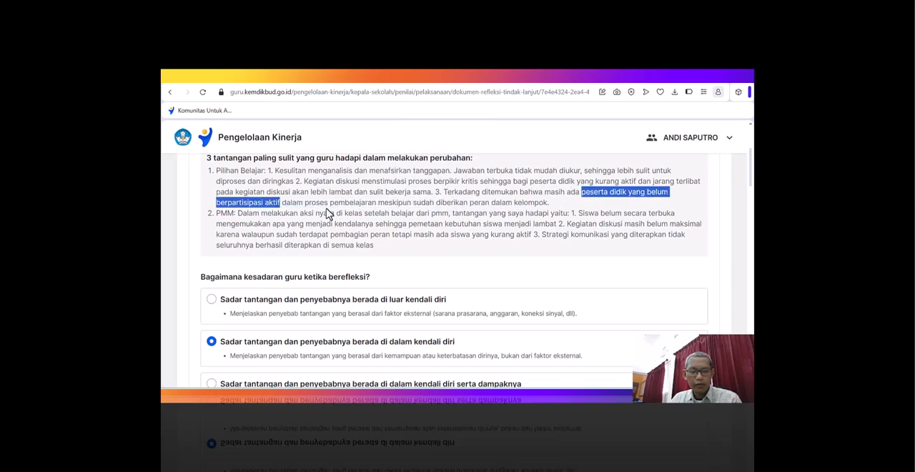
pyautogui.scroll(-3, 567, 349)
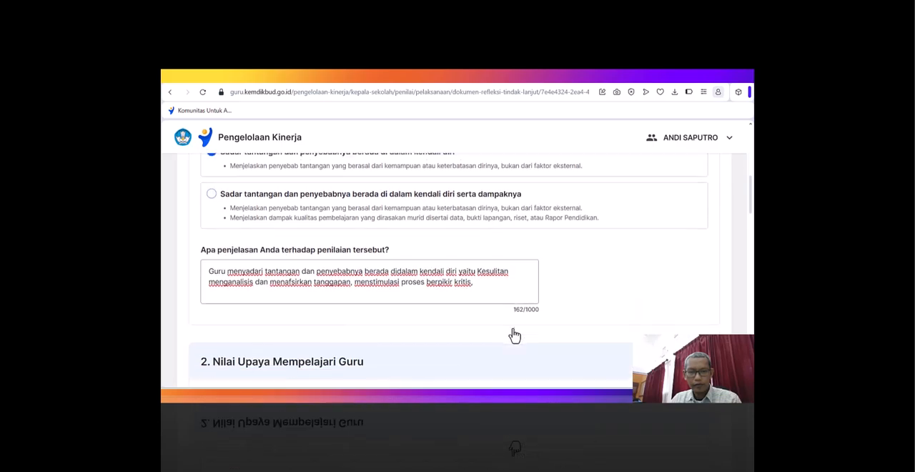
pyautogui.click(484, 278)
pyautogui.hotkey('ctrl', 'v')
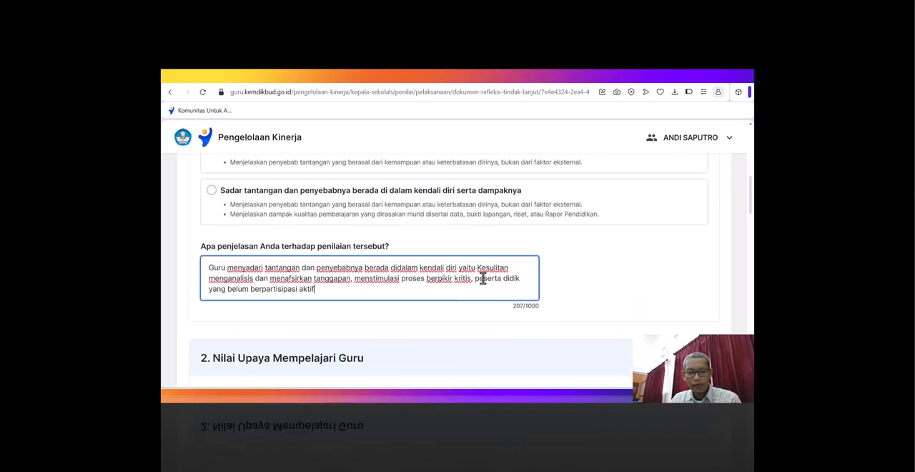
# - Append the teacher's first PMM challenge, "Siswa belum secara terbuka mengemukakan apa yang menjadi kendalanya", to the self-awareness explanation
pyautogui.scroll(3, 533, 260)
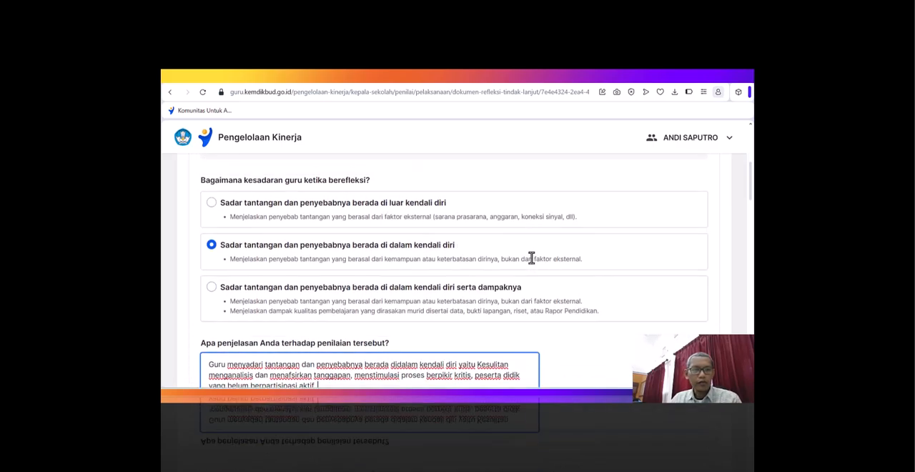
pyautogui.scroll(1, 532, 265)
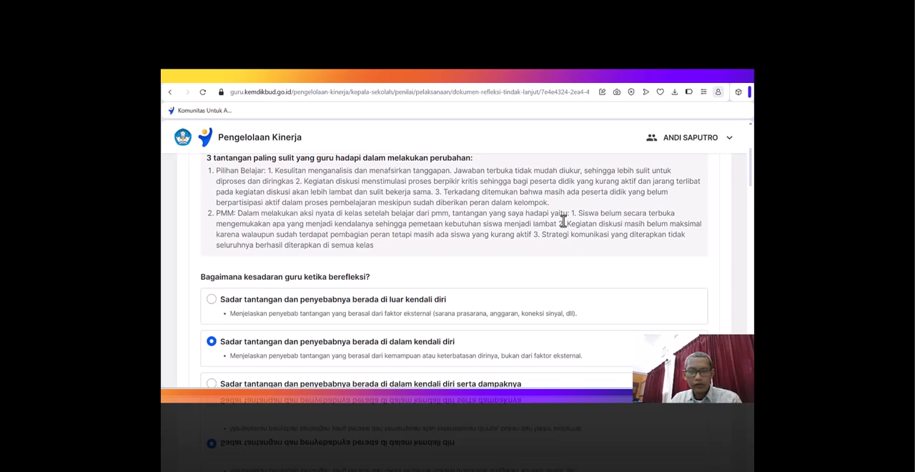
pyautogui.moveTo(579, 214); pyautogui.dragTo(374, 223)
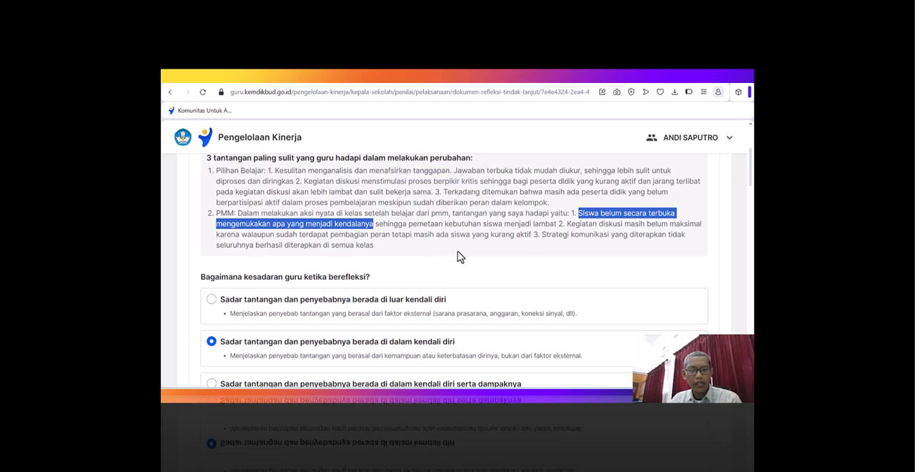
pyautogui.scroll(-2, 461, 257)
pyautogui.scroll(-2, 363, 317)
pyautogui.click(343, 290)
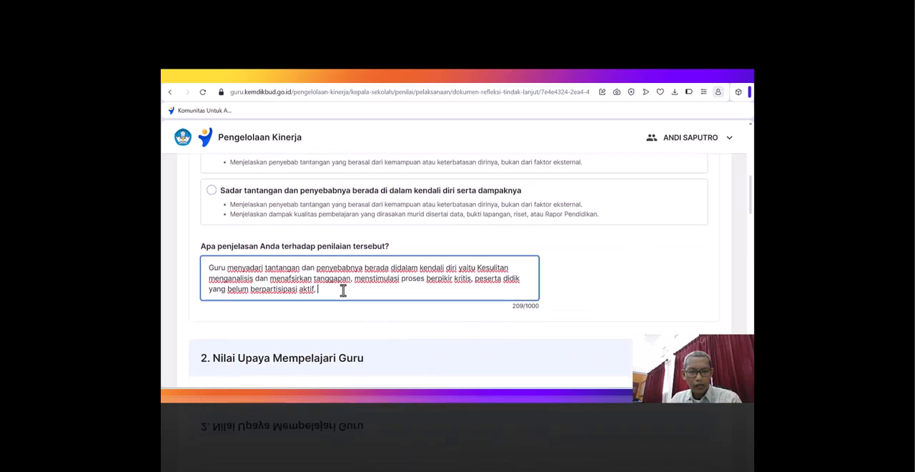
pyautogui.write('Siswa belum secara terbuka mengemukakan apa yang menjadi kendalanya.')
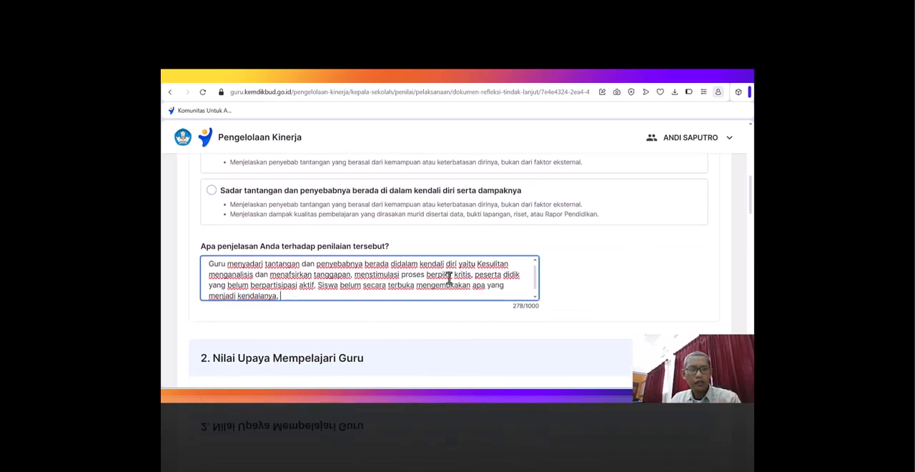
# - Copy "diskusi masih belum maksimal" from the teacher's second PMM challenge to the end of the explanation
pyautogui.scroll(4, 500, 259)
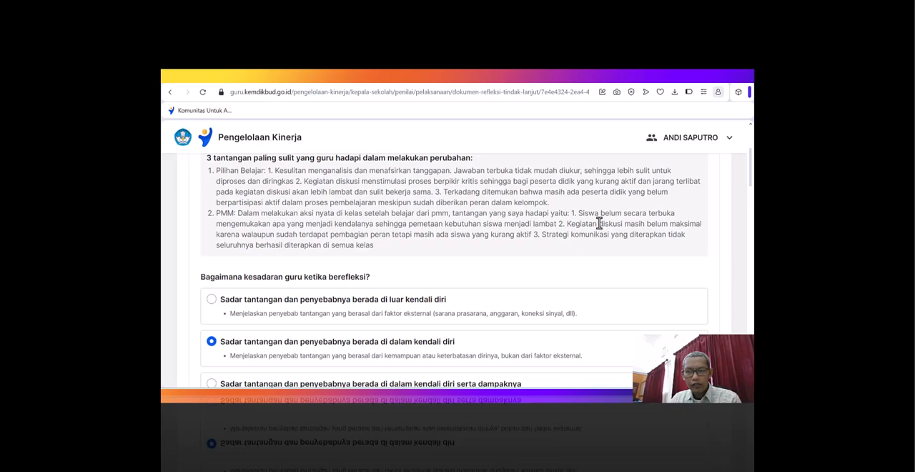
pyautogui.moveTo(598, 223); pyautogui.dragTo(701, 225)
pyautogui.scroll(-2, 458, 278)
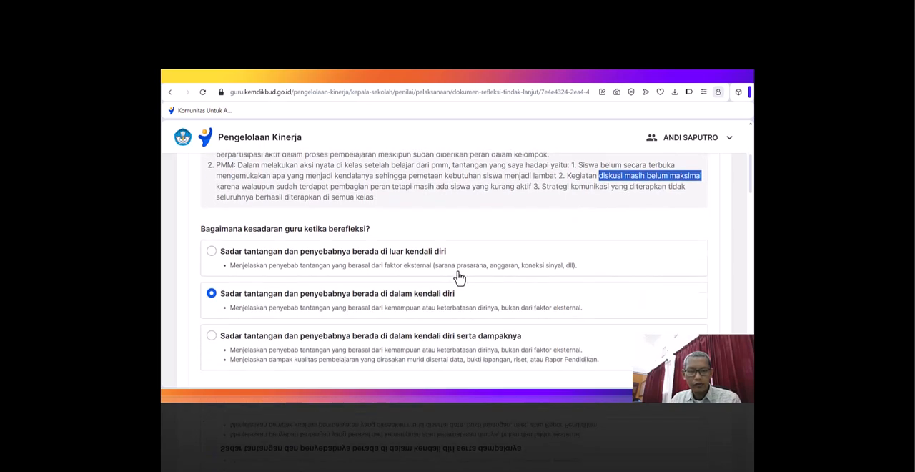
pyautogui.click(349, 344)
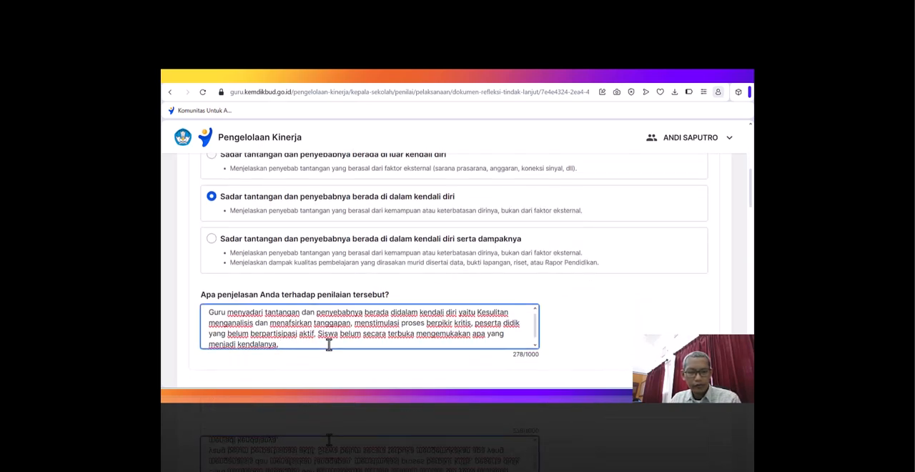
pyautogui.write('diskusi masih belum maksimal')
# - Finish the explanation with "Strategi komunikasi yang diterapkan tidak seluruhnya berhasil" from the teacher's third PMM challenge, ending with a full stop
pyautogui.scroll(3, 604, 260)
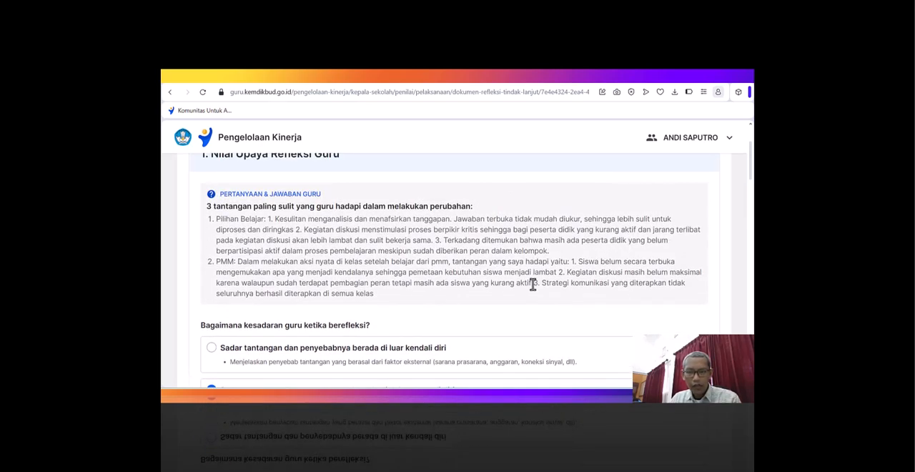
pyautogui.moveTo(542, 282); pyautogui.dragTo(288, 303)
pyautogui.hotkey('ctrl', 'c')
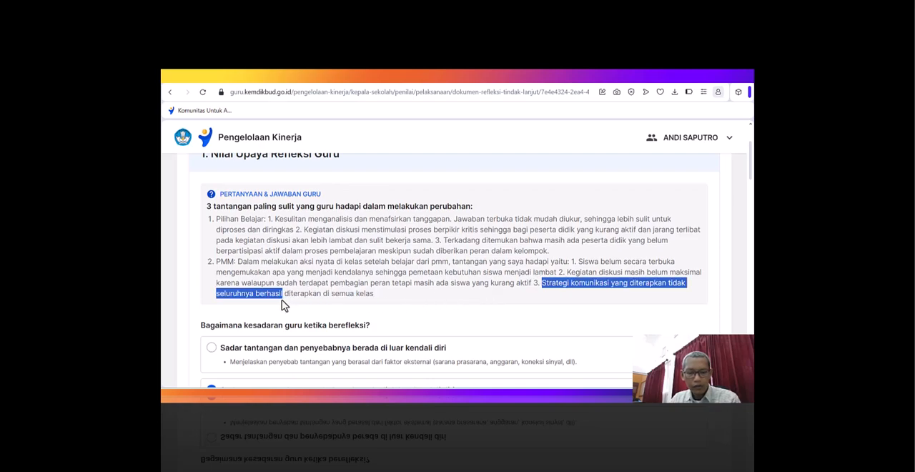
pyautogui.scroll(-3, 350, 305)
pyautogui.click(401, 344)
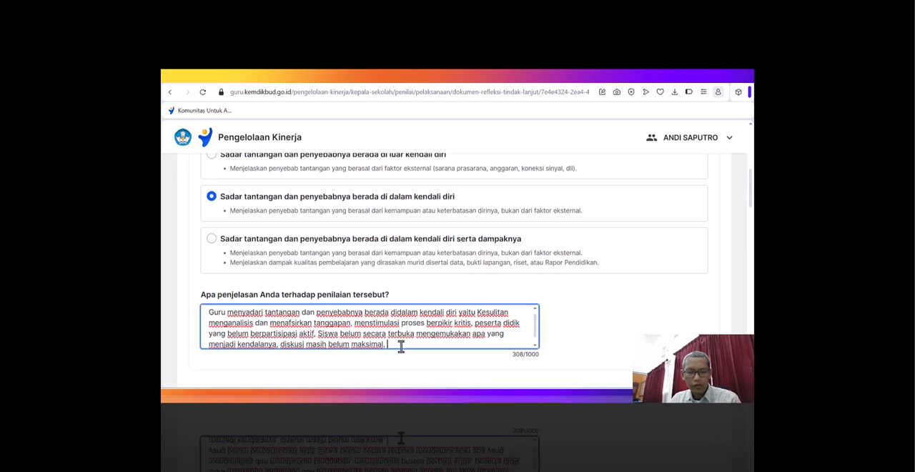
pyautogui.hotkey('ctrl', 'v')
pyautogui.write('.')
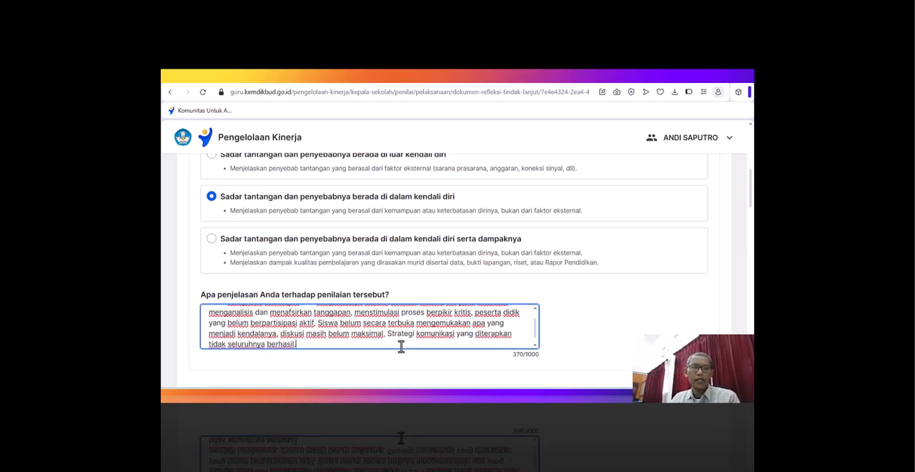
# - Proofread the explanation from its beginning and change "Siswa" to lowercase "siswa"
pyautogui.scroll(1, 341, 343)
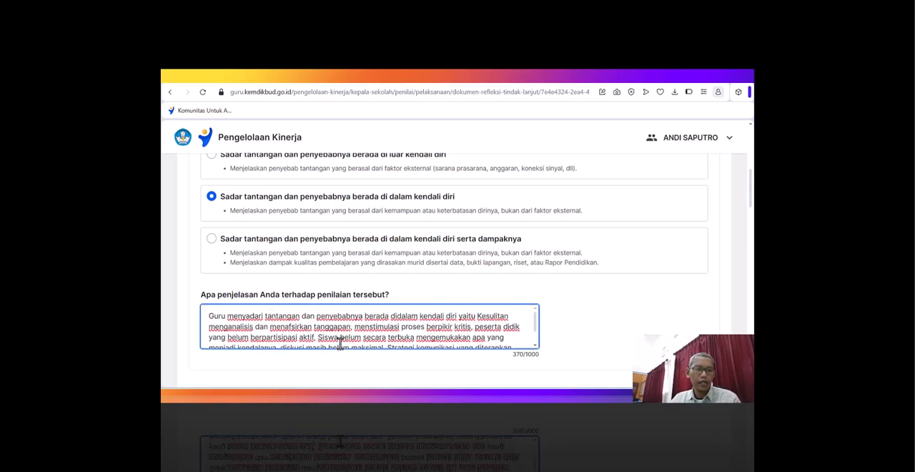
pyautogui.click(226, 318)
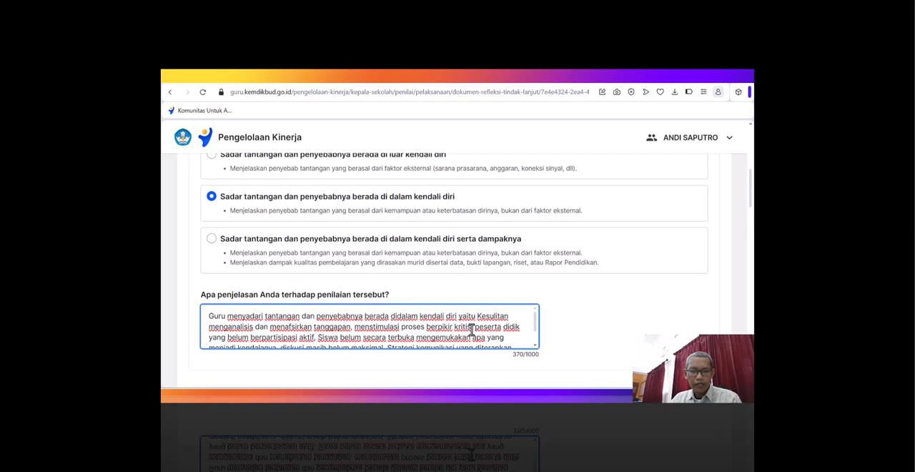
pyautogui.click(321, 341)
pyautogui.press('BackSpace')
pyautogui.write('s')
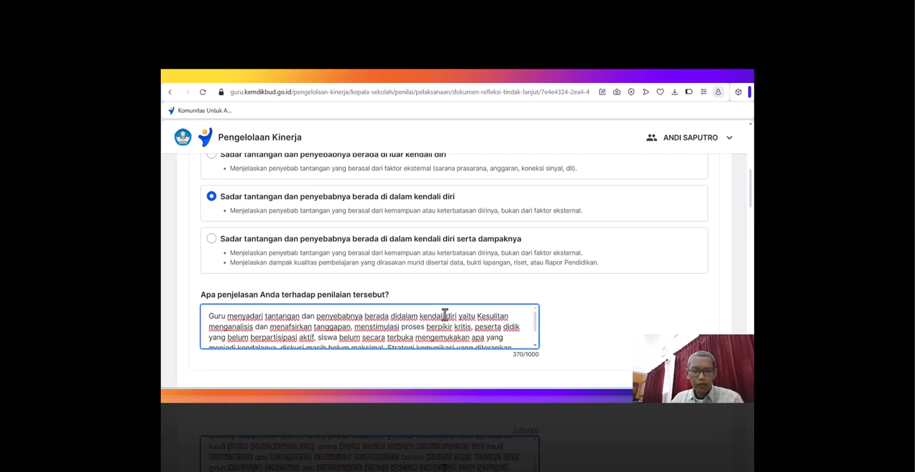
# - Replace the comma after "maksimal" in the explanation with "dan" and change "Strategi" to lowercase "strategi"
pyautogui.scroll(-1, 516, 346)
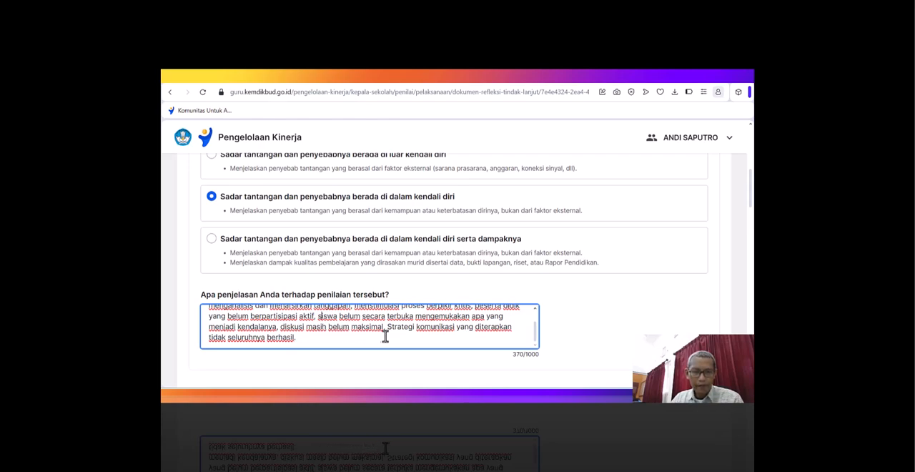
pyautogui.press('BackSpace')
pyautogui.write('s')
pyautogui.write(' dan s')
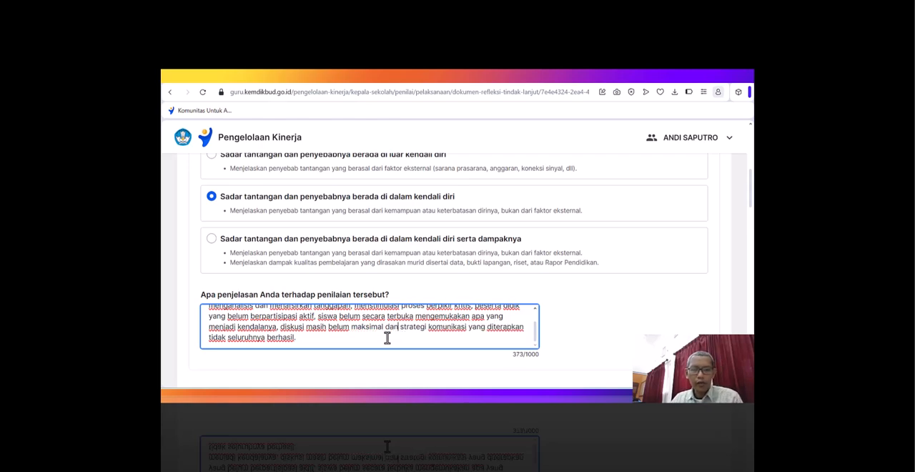
pyautogui.click(305, 340)
# - Look back over the teacher's challenges and the chosen rating in the section Nilai Upaya Refleksi Guru
pyautogui.scroll(-3, 595, 279)
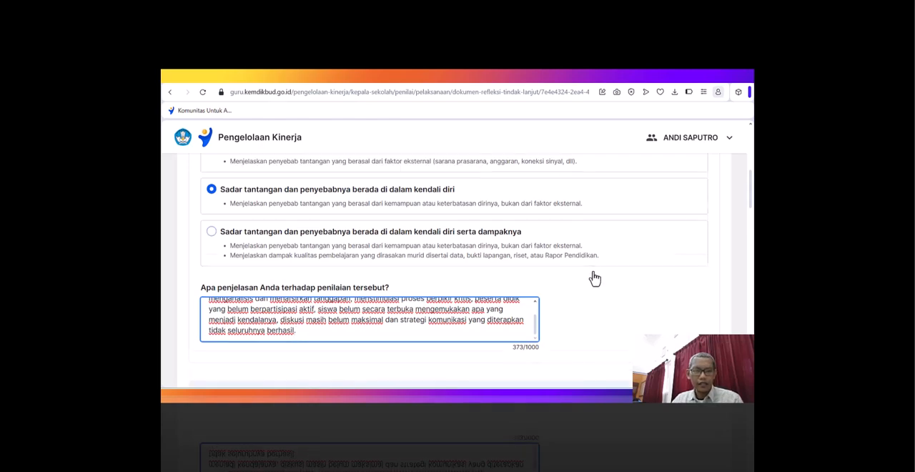
pyautogui.scroll(-1, 595, 277)
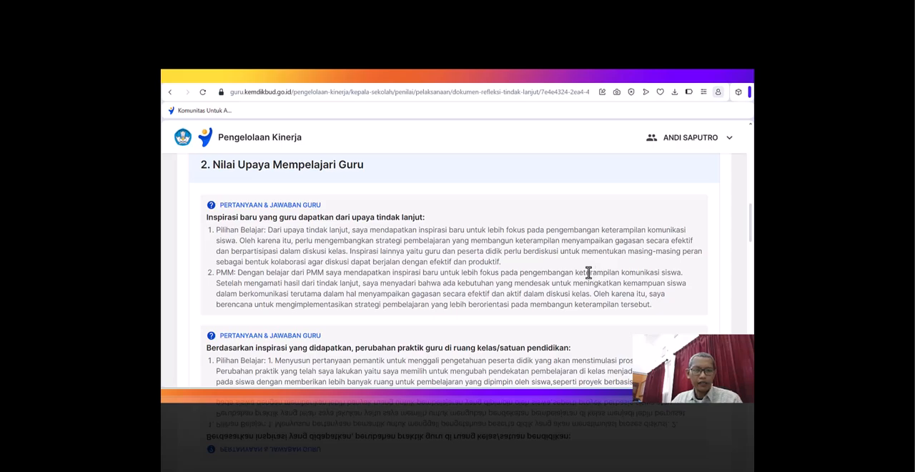
pyautogui.scroll(2, 562, 268)
pyautogui.scroll(-8, 562, 267)
pyautogui.scroll(1, 562, 268)
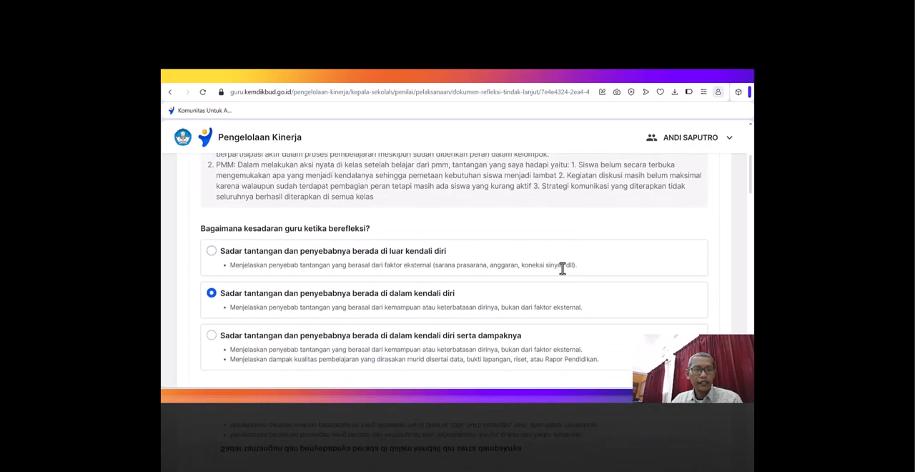
pyautogui.scroll(2, 563, 268)
pyautogui.scroll(1, 564, 274)
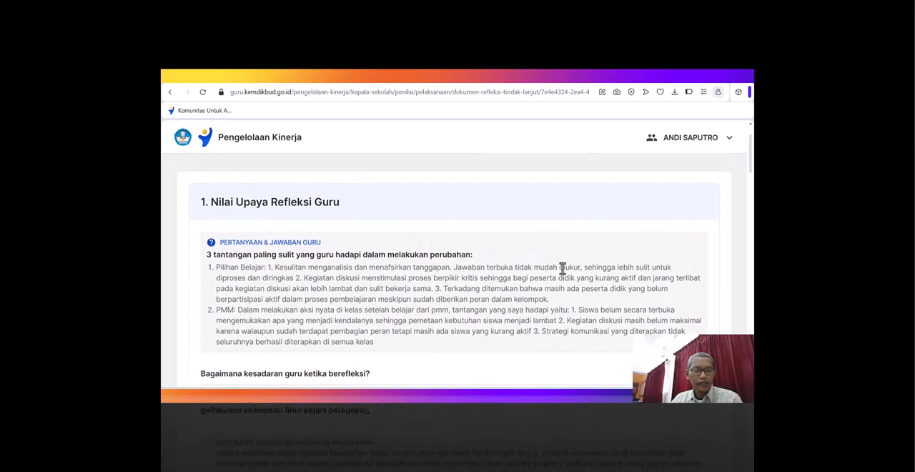
# - Examine the teacher's answers on new inspiration and changed classroom practice, comparing them with the rating options in Nilai Upaya Mempelajari Guru
pyautogui.scroll(-12, 563, 268)
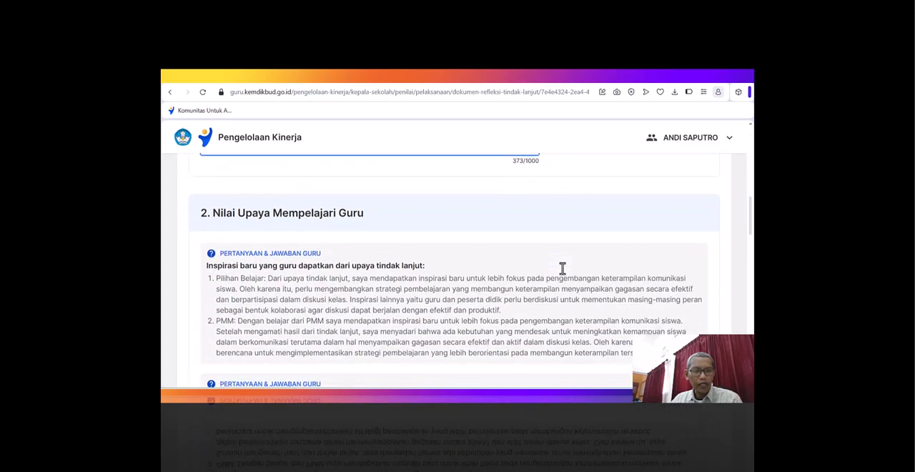
pyautogui.scroll(-2, 562, 268)
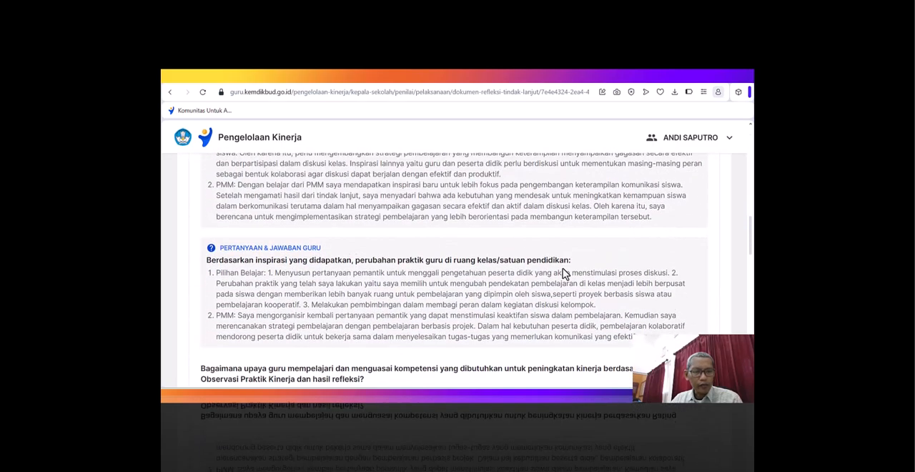
pyautogui.scroll(1, 563, 273)
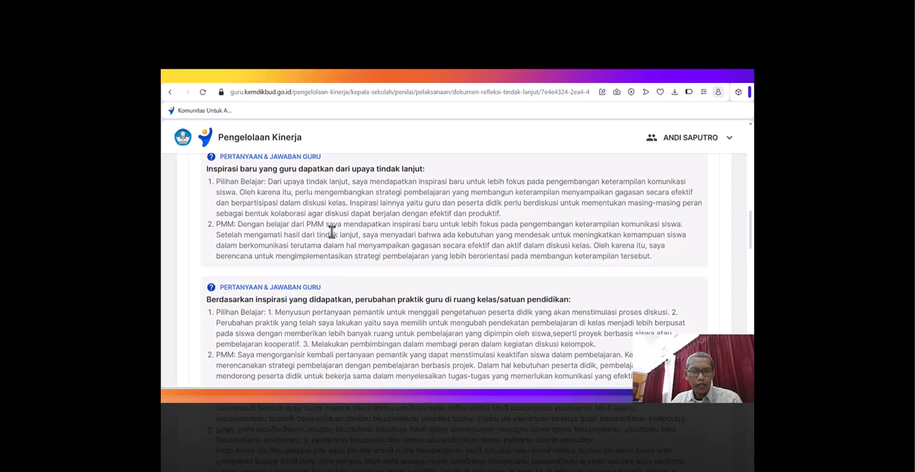
pyautogui.scroll(-4, 360, 217)
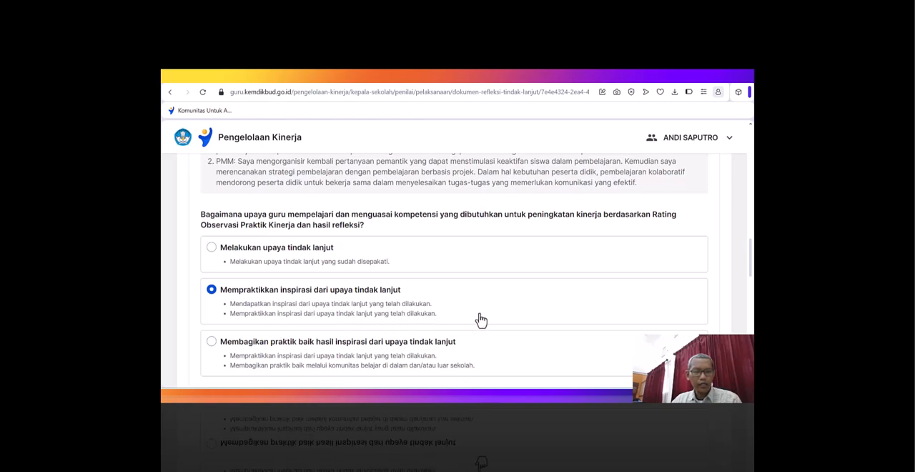
pyautogui.scroll(-1, 481, 320)
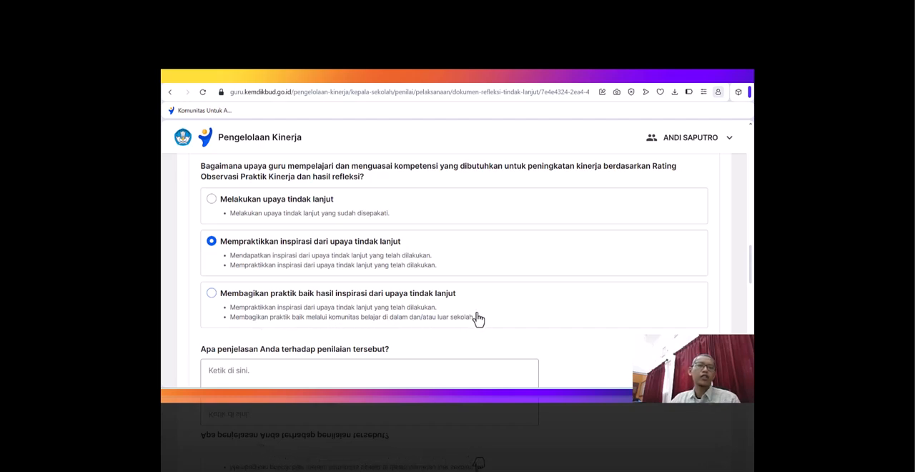
pyautogui.scroll(10, 504, 305)
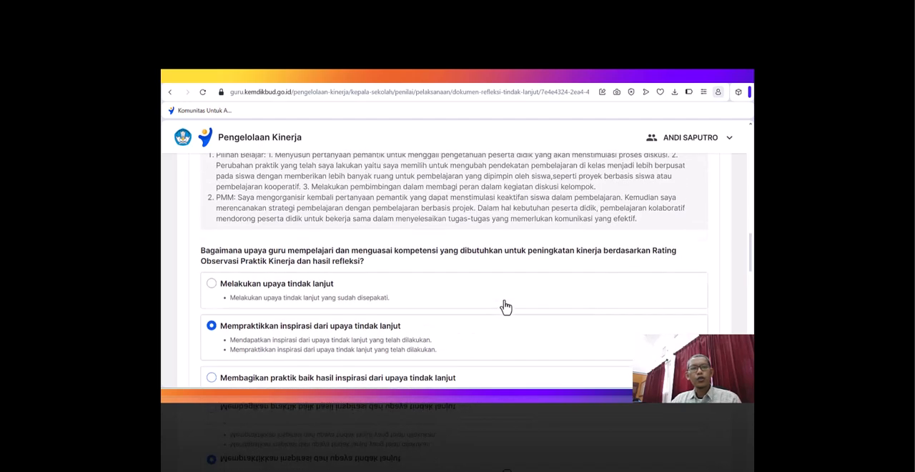
pyautogui.scroll(2, 505, 305)
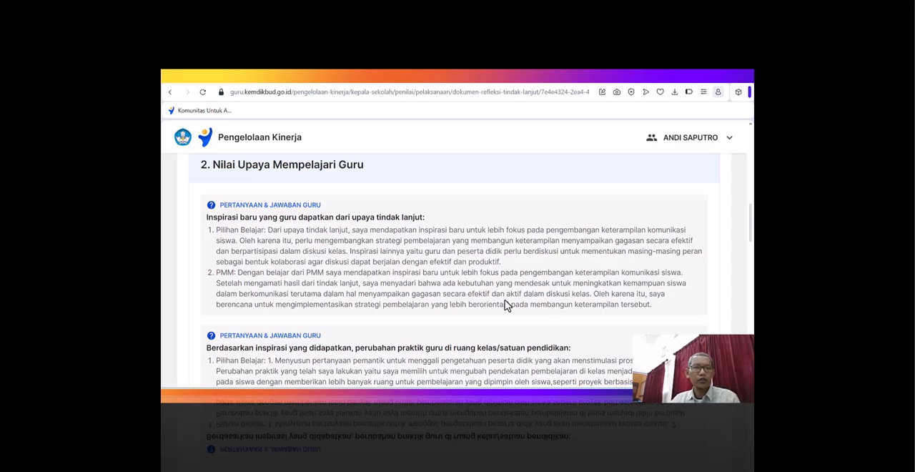
pyautogui.scroll(-6, 505, 305)
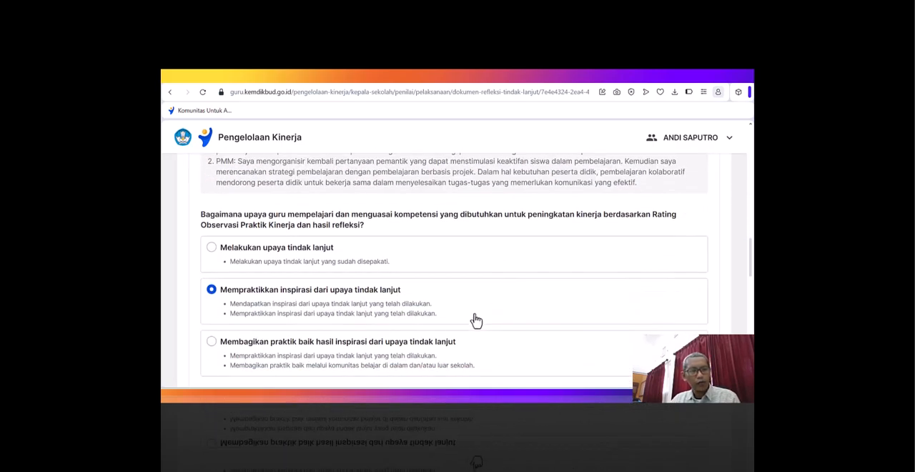
pyautogui.scroll(-2, 298, 326)
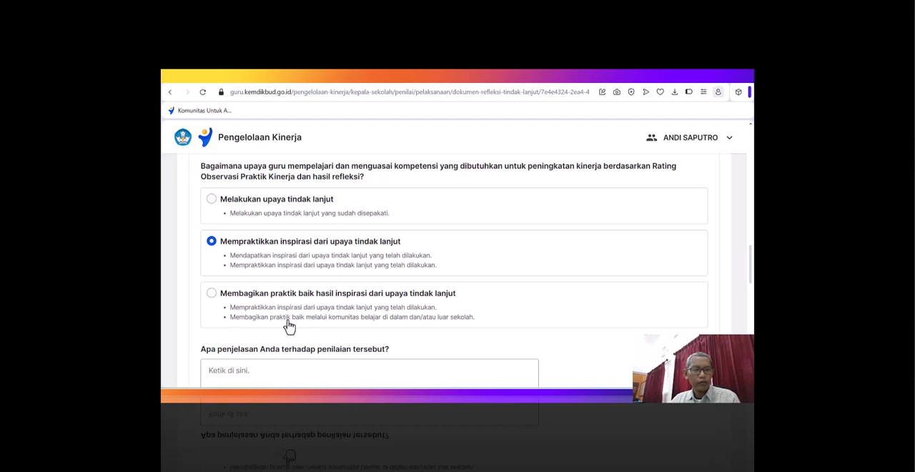
pyautogui.scroll(4, 443, 321)
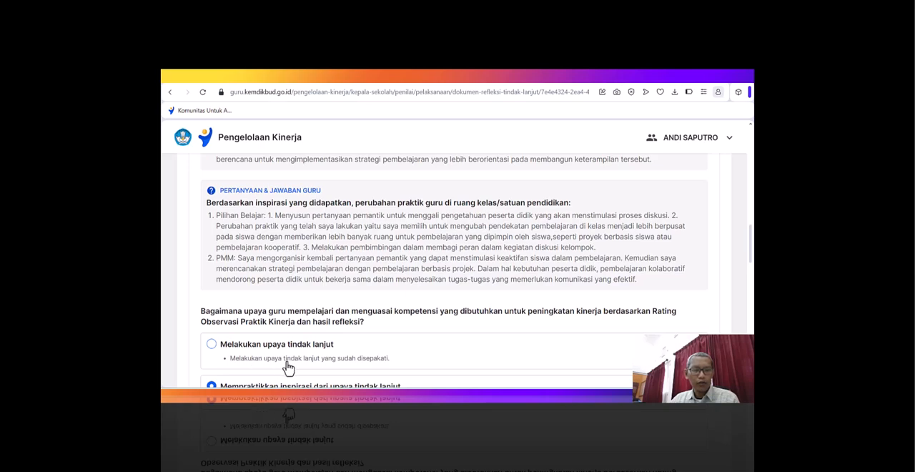
pyautogui.scroll(3, 397, 367)
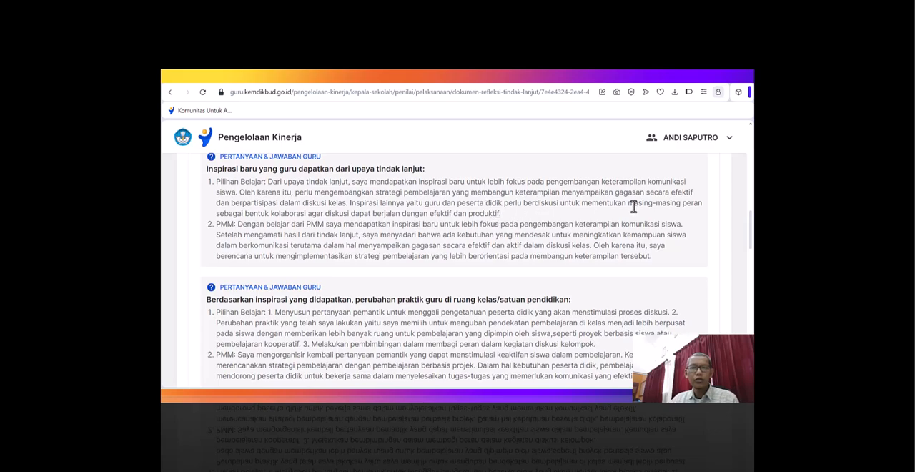
# - Reread the teacher's answers on inspiration and classroom changes against the chosen rating "Mempraktikkan inspirasi dari upaya tindak lanjut"
pyautogui.scroll(-3, 633, 206)
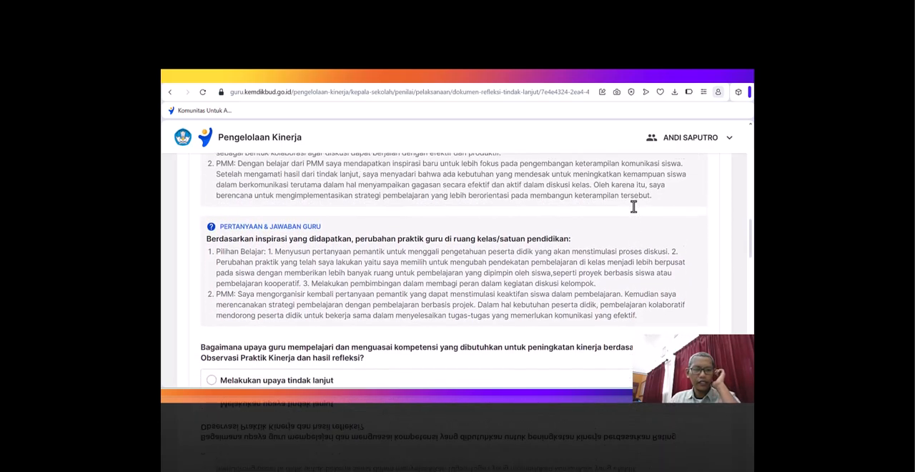
pyautogui.scroll(-2, 634, 205)
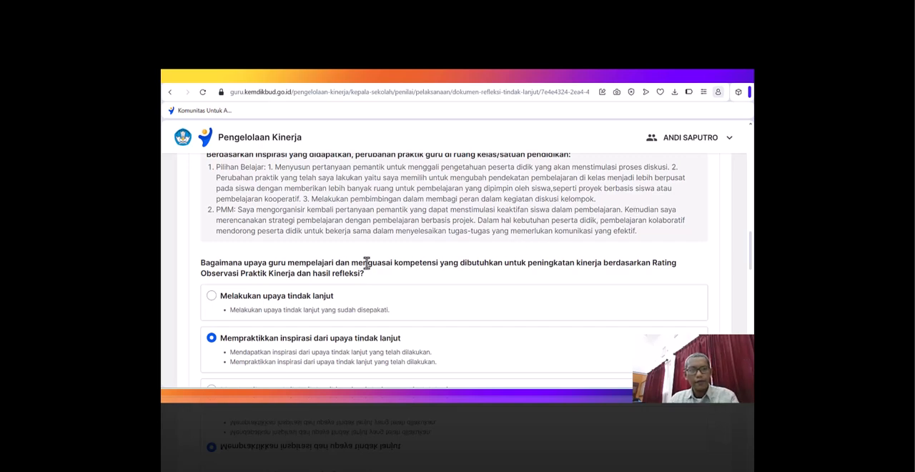
pyautogui.scroll(3, 241, 216)
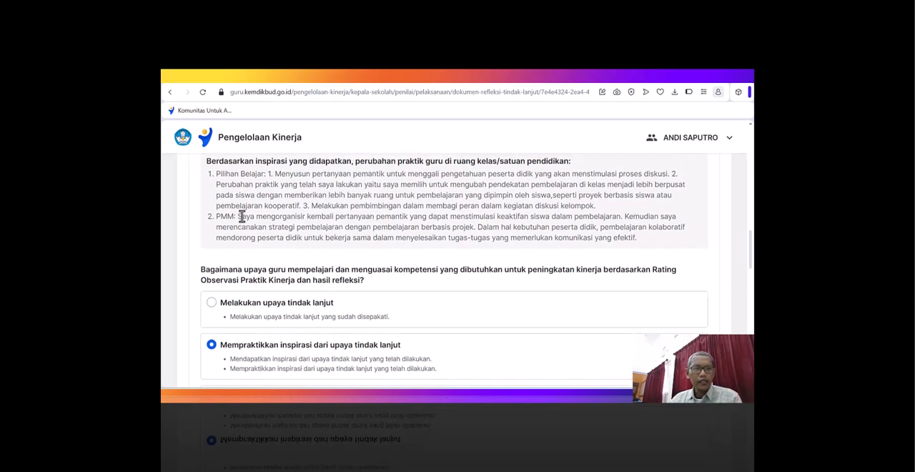
pyautogui.scroll(2, 242, 216)
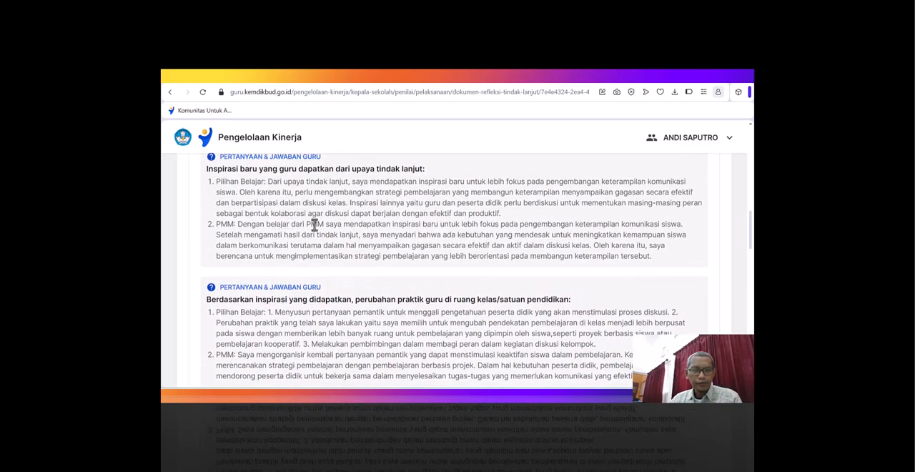
pyautogui.scroll(-3, 300, 296)
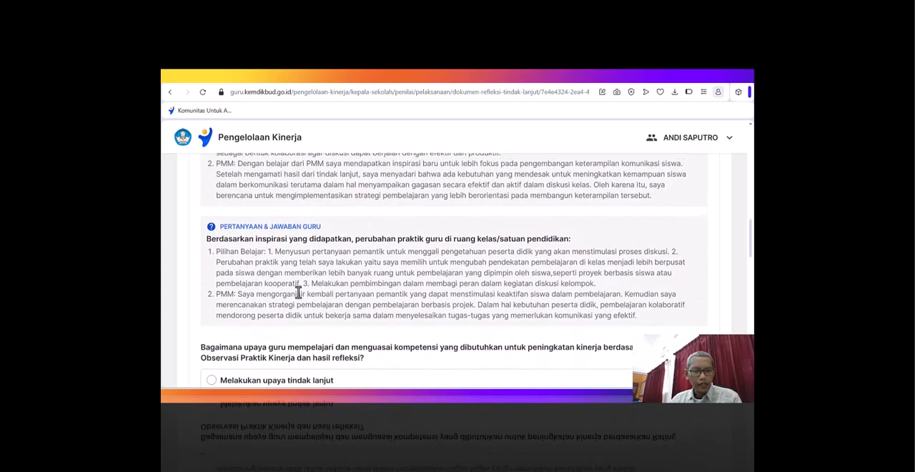
pyautogui.scroll(-1, 301, 294)
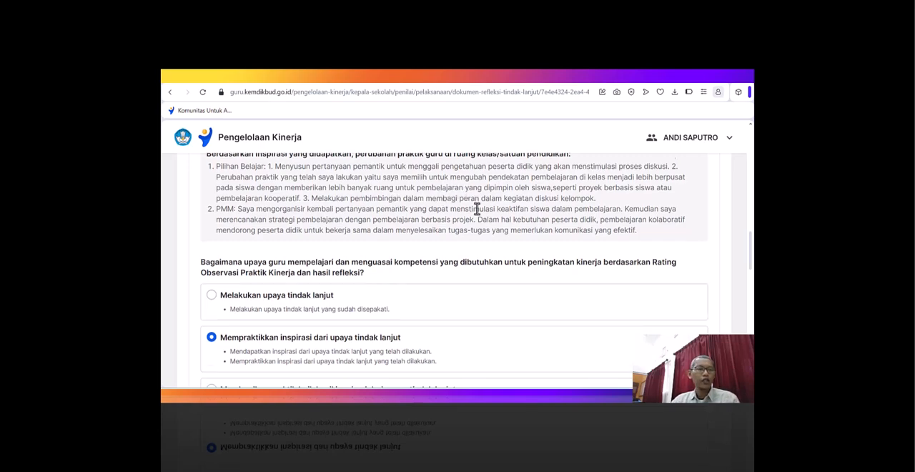
pyautogui.scroll(-2, 476, 208)
pyautogui.scroll(1, 477, 213)
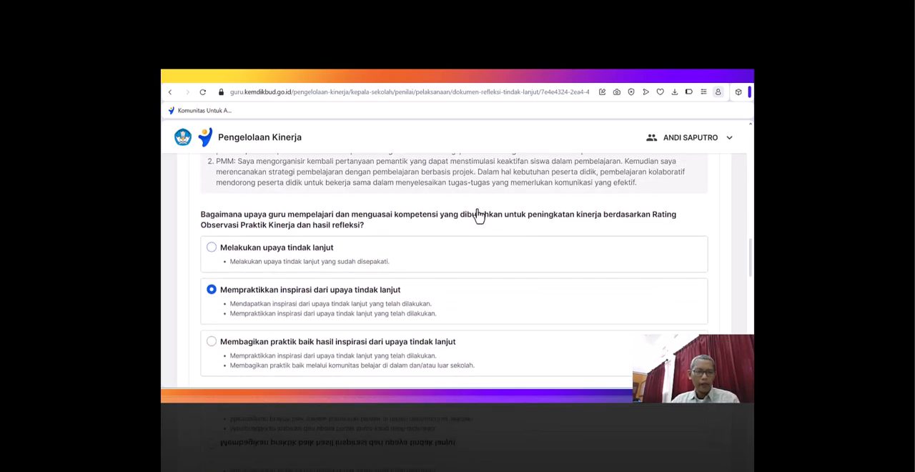
pyautogui.scroll(1, 477, 214)
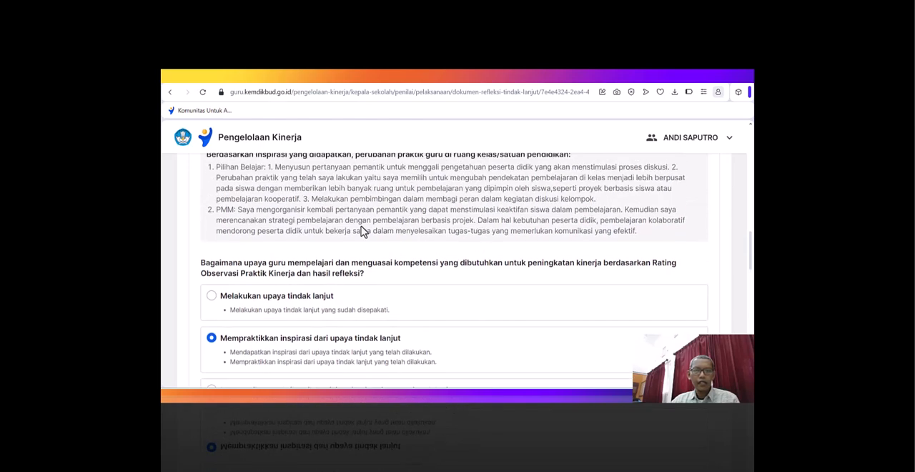
pyautogui.scroll(-1, 331, 295)
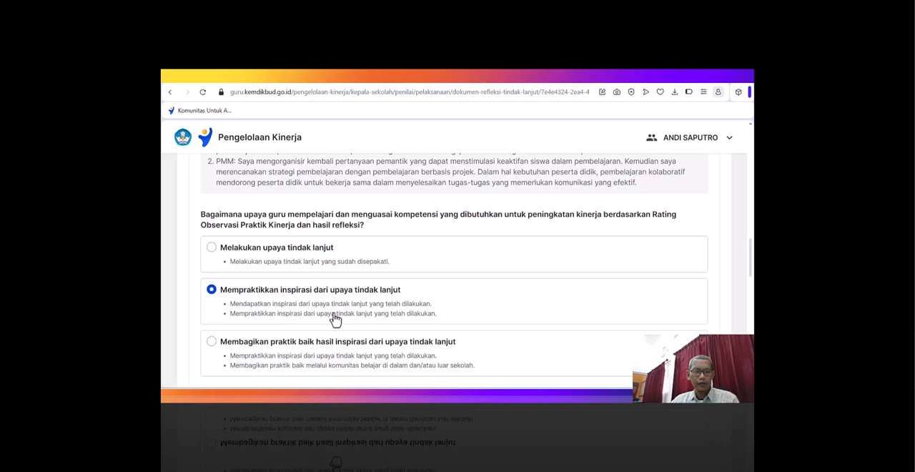
# - Begin the explanation of the learning-effort rating with "Guru sudah berupaya mempraktikkan inspirasi dari upaya tindak lanjut terbukti"
pyautogui.scroll(-3, 373, 265)
pyautogui.click(279, 293)
pyautogui.scroll(2, 405, 267)
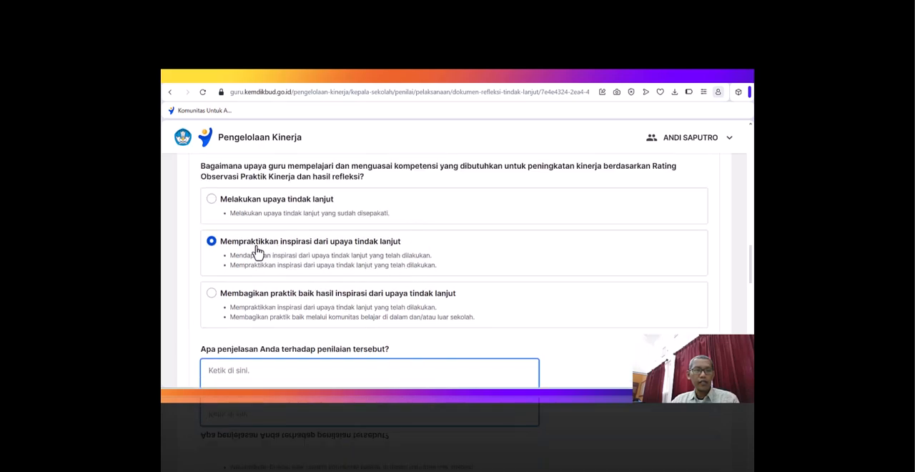
pyautogui.write('Guru')
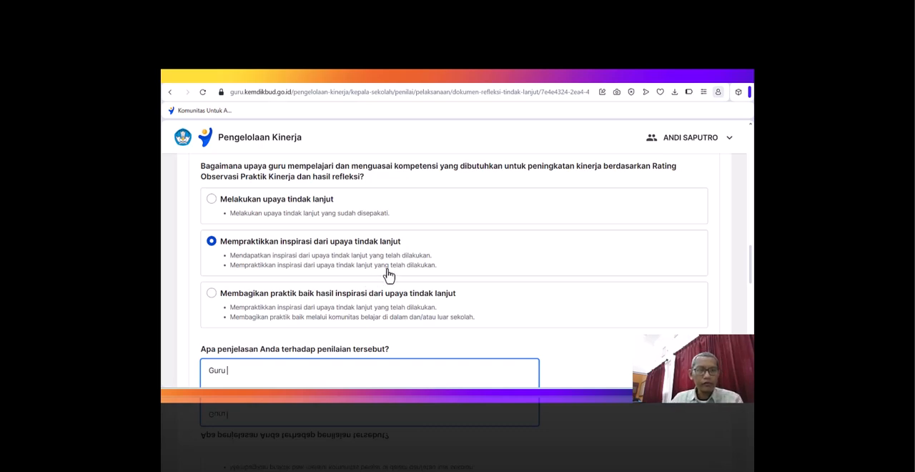
pyautogui.write(' sudah berupaya')
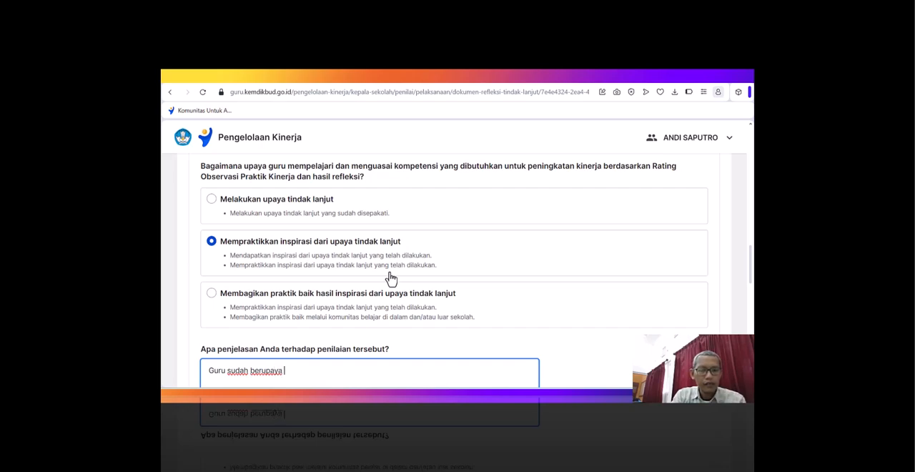
pyautogui.write(' mempraktikkan inspiras')
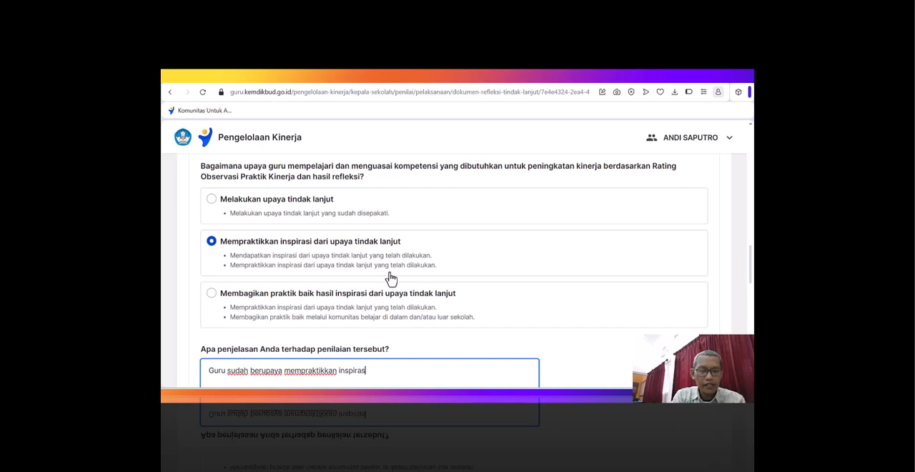
pyautogui.write('i dari upaya tindak lanjut terbukti')
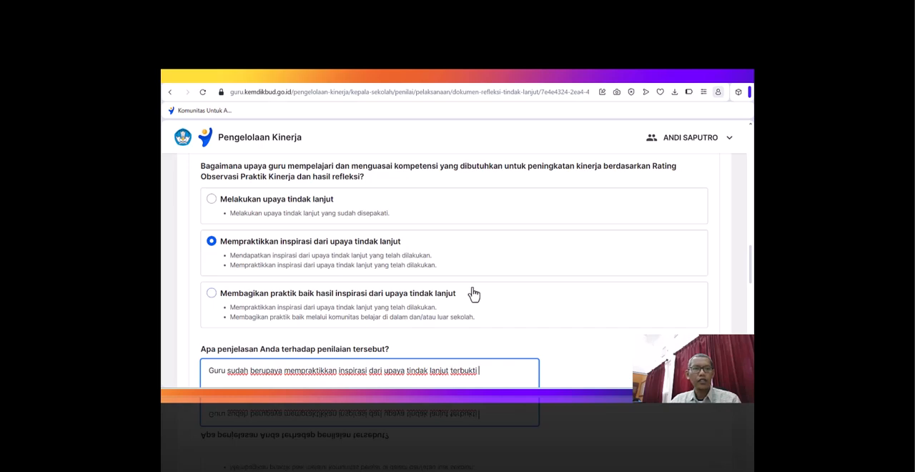
# - Add "guru" and the teacher's copied phrase "menyusun pertanyaan pemantik untuk menggali pengetahuan peserta didik" to the explanation, with "menyusun" in lowercase
pyautogui.scroll(1, 472, 292)
pyautogui.scroll(2, 473, 292)
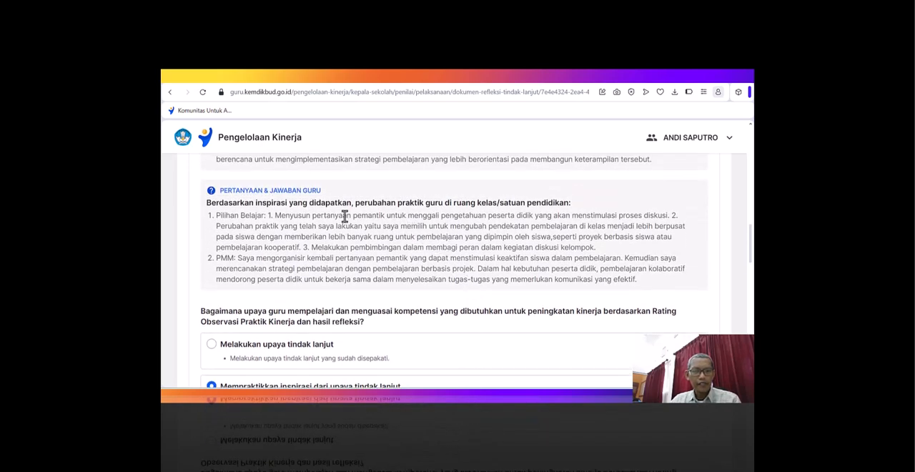
pyautogui.moveTo(276, 217); pyautogui.dragTo(534, 215)
pyautogui.hotkey('ctrl', 'c')
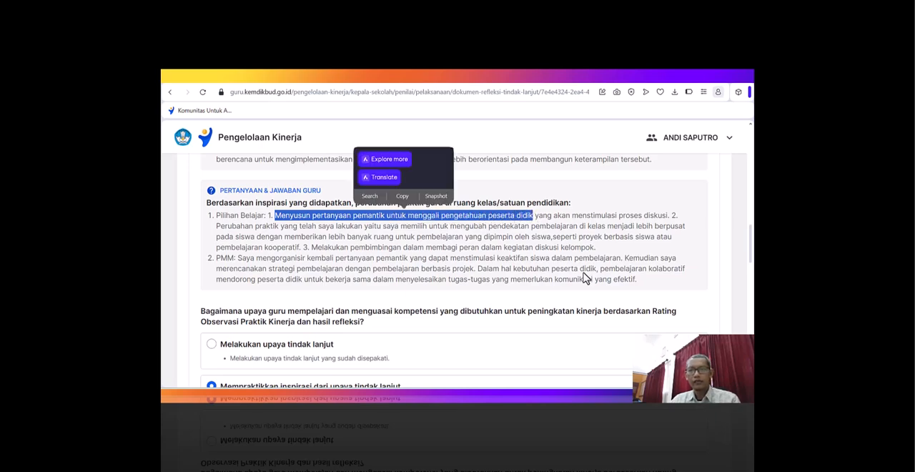
pyautogui.scroll(-3, 509, 259)
pyautogui.click(486, 371)
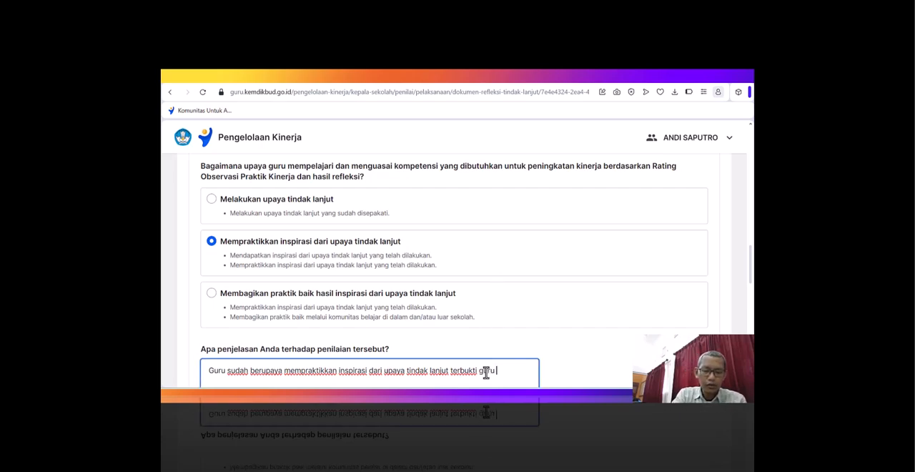
pyautogui.hotkey('ctrl', 'v')
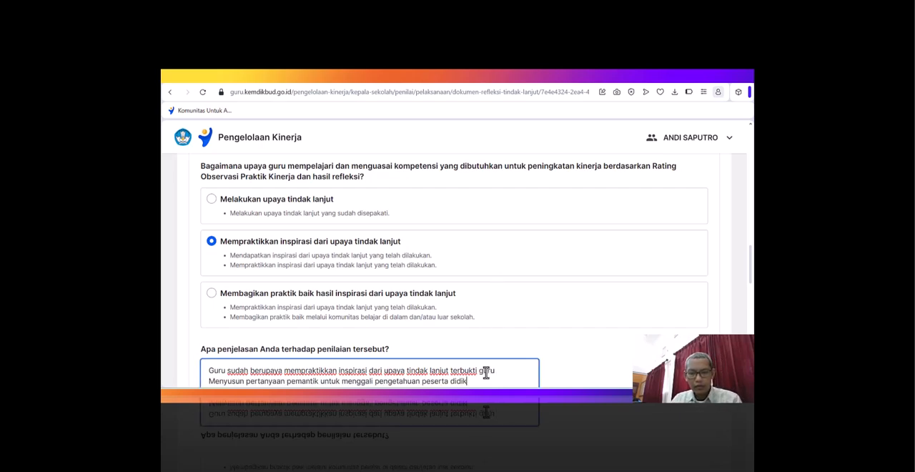
pyautogui.click(216, 382)
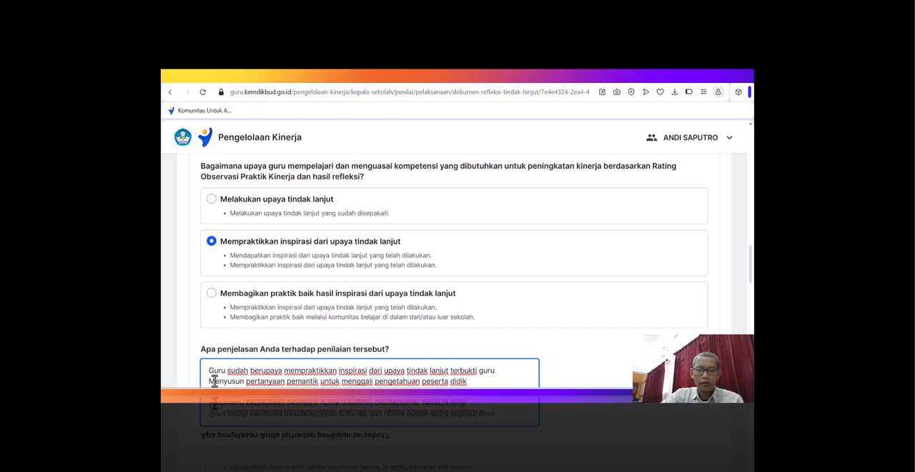
pyautogui.press('BackSpace')
pyautogui.write('m')
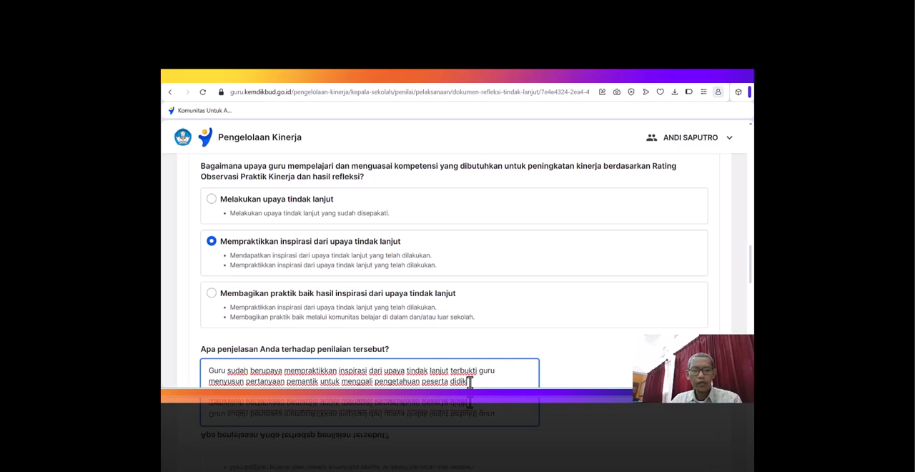
# - Append "guru" and the teacher's inspiration phrase from "mengembangkan strategi pembelajaran" through "diskusi kelas" to the explanation, followed by a comma
pyautogui.scroll(2, 526, 258)
pyautogui.scroll(3, 527, 258)
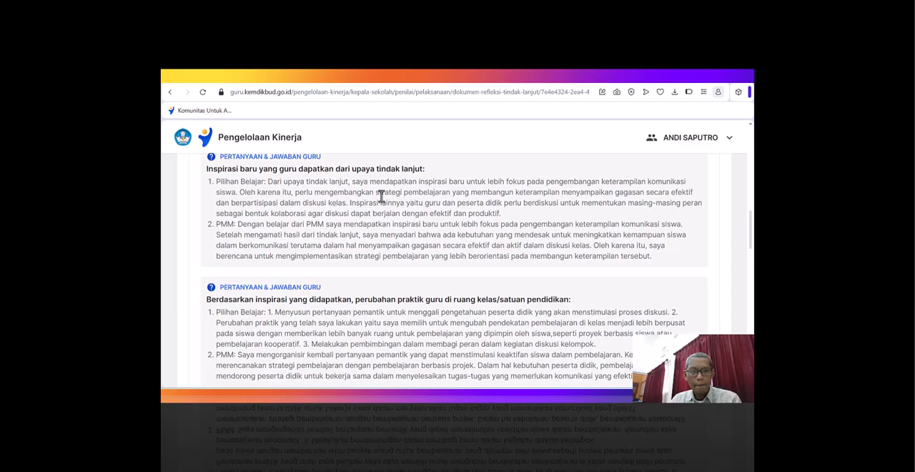
pyautogui.moveTo(315, 191); pyautogui.dragTo(693, 191)
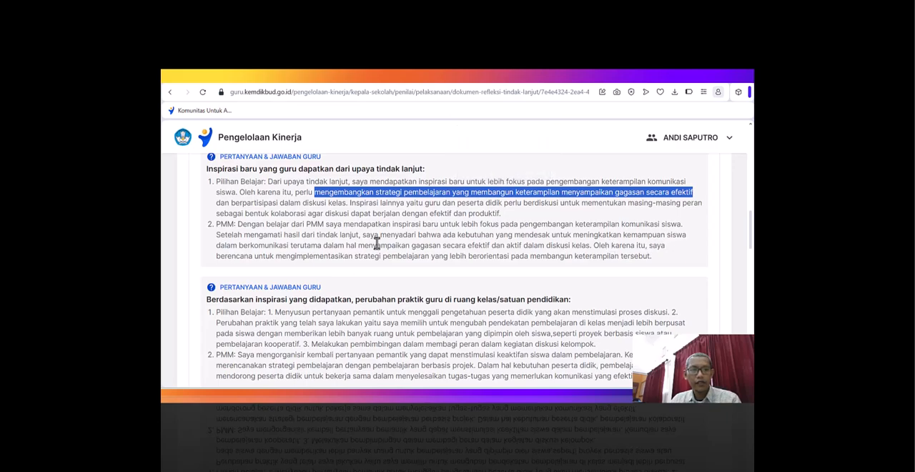
pyautogui.keyDown('shift'); pyautogui.click(347, 203); pyautogui.keyUp('shift')
pyautogui.hotkey('ctrl', 'c')
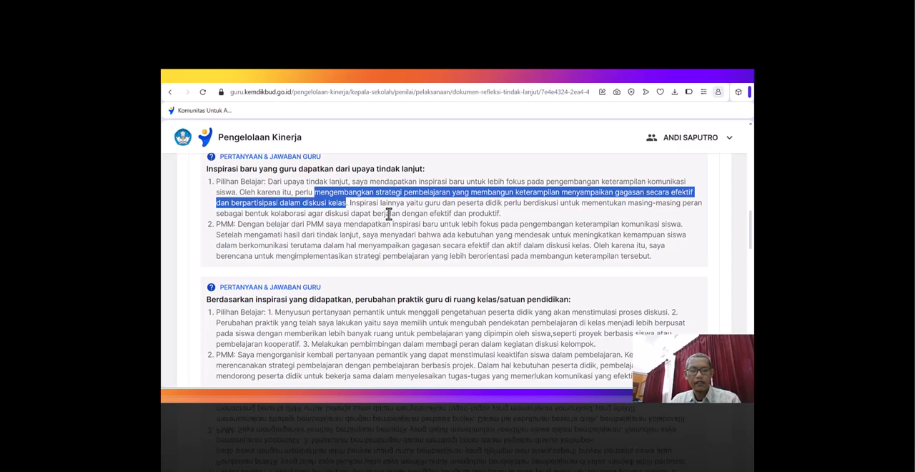
pyautogui.scroll(-10, 435, 221)
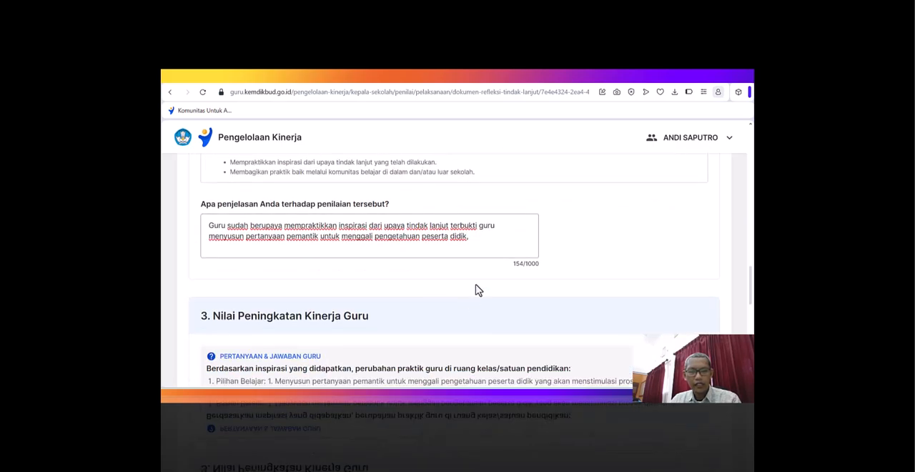
pyautogui.click(476, 237)
pyautogui.write('guru')
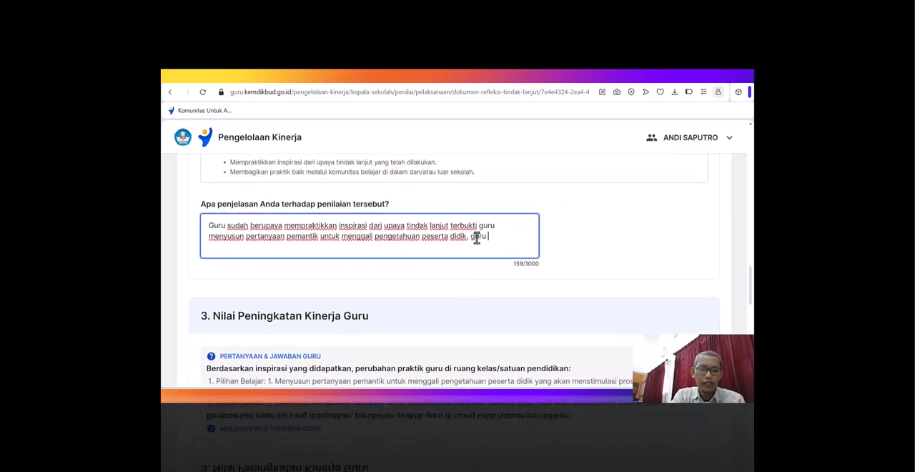
pyautogui.hotkey('ctrl', 'v')
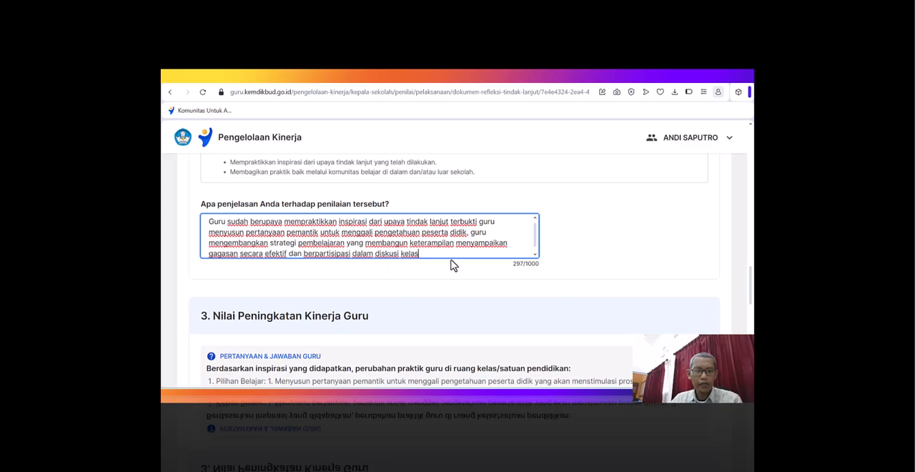
pyautogui.write('.')
pyautogui.scroll(1, 513, 221)
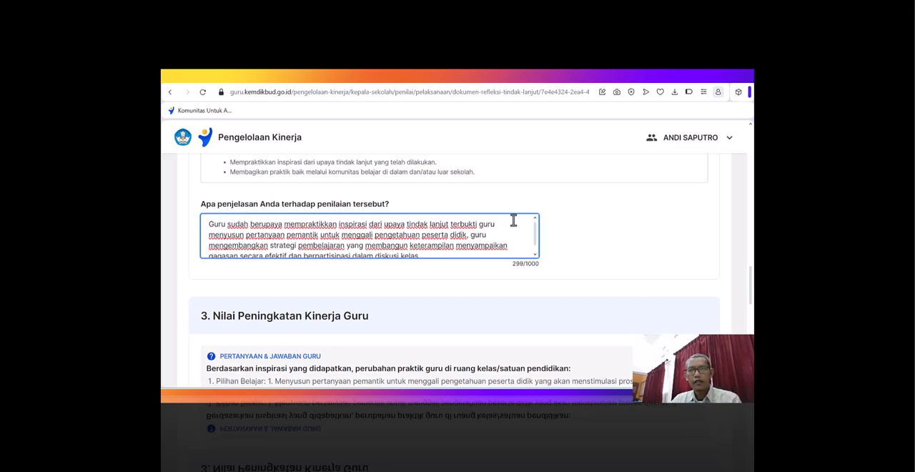
pyautogui.scroll(-4, 593, 193)
pyautogui.scroll(3, 593, 193)
pyautogui.scroll(-1, 594, 193)
pyautogui.scroll(3, 593, 193)
pyautogui.scroll(-1, 542, 286)
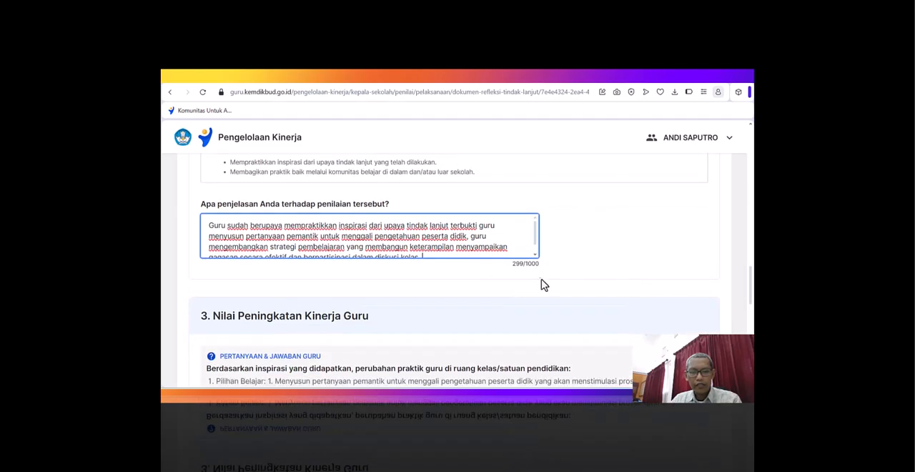
pyautogui.scroll(-6, 564, 243)
# - Copy the teacher's other inspiration, from "guru dan peserta didik perlu berdiskusi" through "efektif dan produktif", to the end of the explanation
pyautogui.scroll(3, 565, 231)
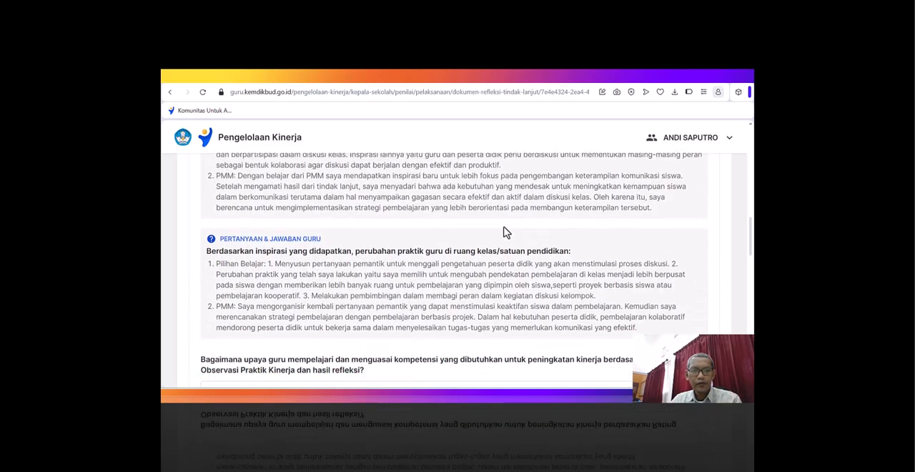
pyautogui.scroll(1, 418, 223)
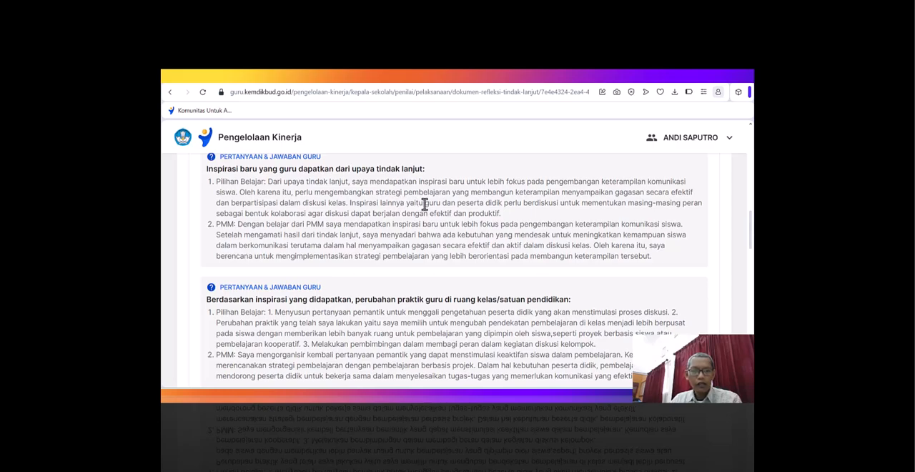
pyautogui.doubleClick(374, 205)
pyautogui.moveTo(424, 203); pyautogui.dragTo(503, 216)
pyautogui.hotkey('ctrl', 'c')
pyautogui.scroll(-4, 554, 225)
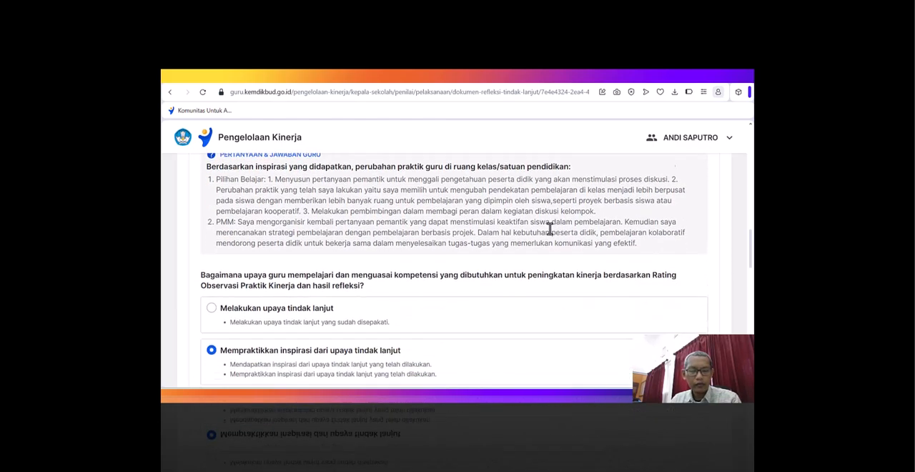
pyautogui.scroll(-1, 549, 229)
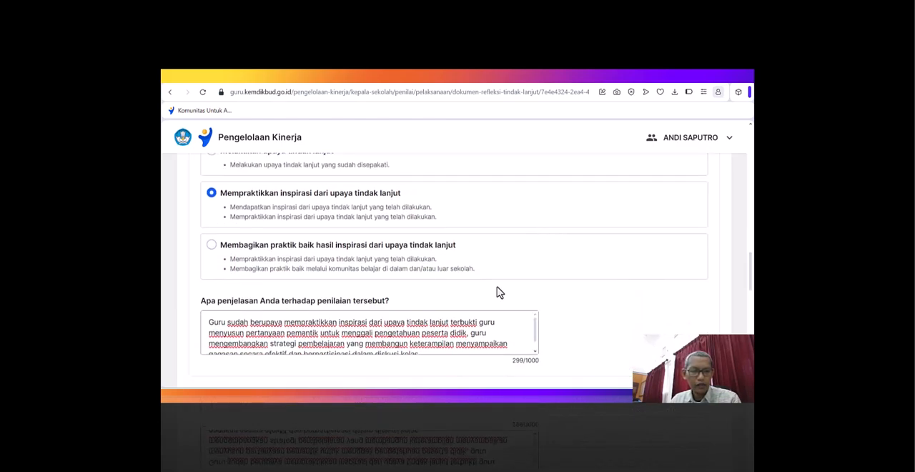
pyautogui.scroll(-1, 500, 250)
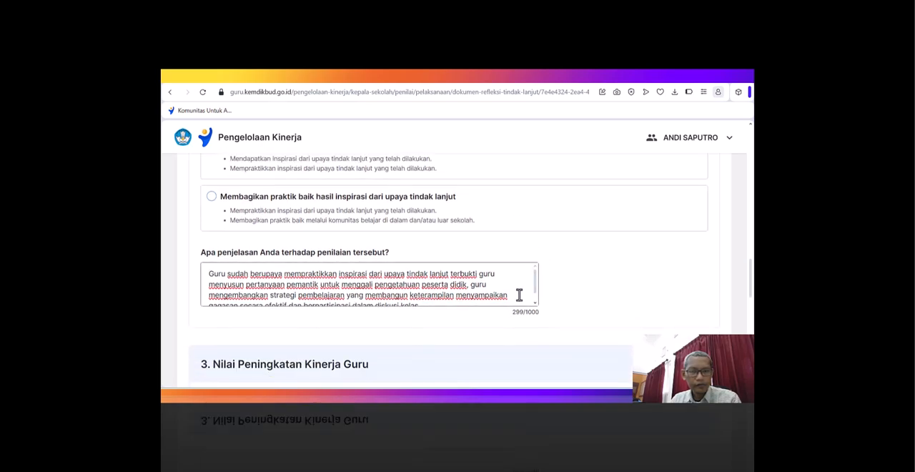
pyautogui.click(466, 298)
pyautogui.scroll(-1, 467, 297)
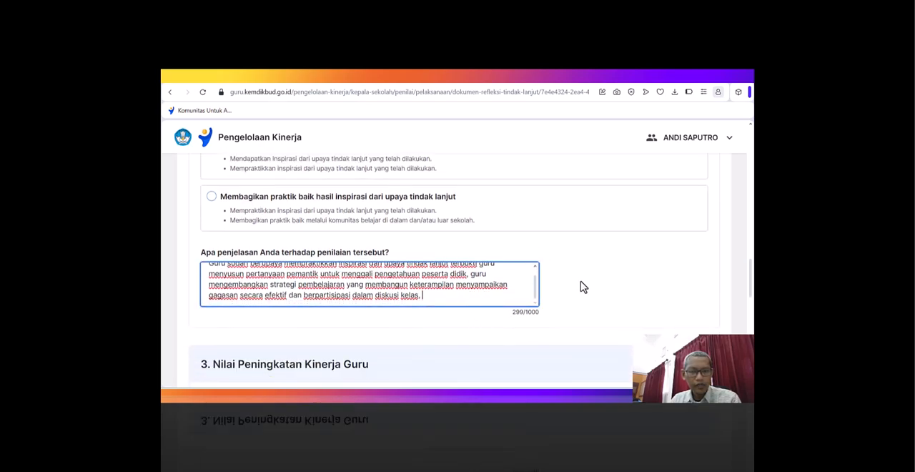
pyautogui.hotkey('ctrl', 'v')
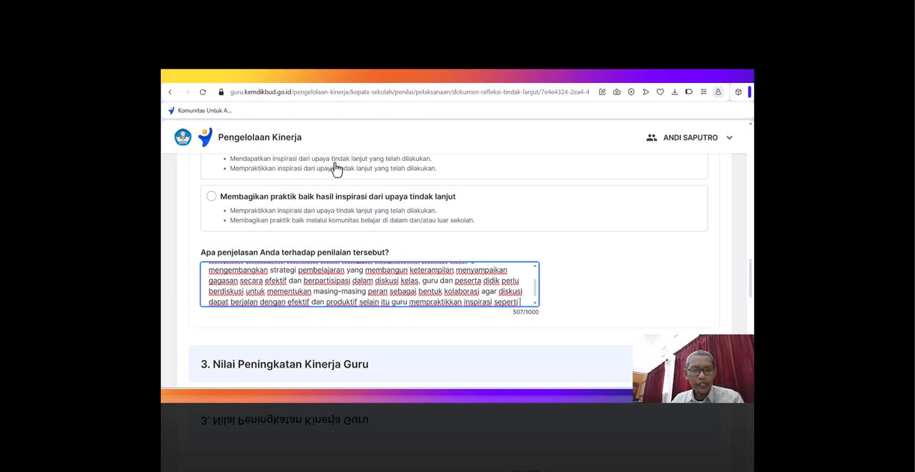
# - Append the teacher's PMM phrase from "mengorganisir kembali pertanyaan pemantik" through "keaktifan siswa dalam pembelajaran" to the learning-effort explanation
pyautogui.scroll(5, 594, 274)
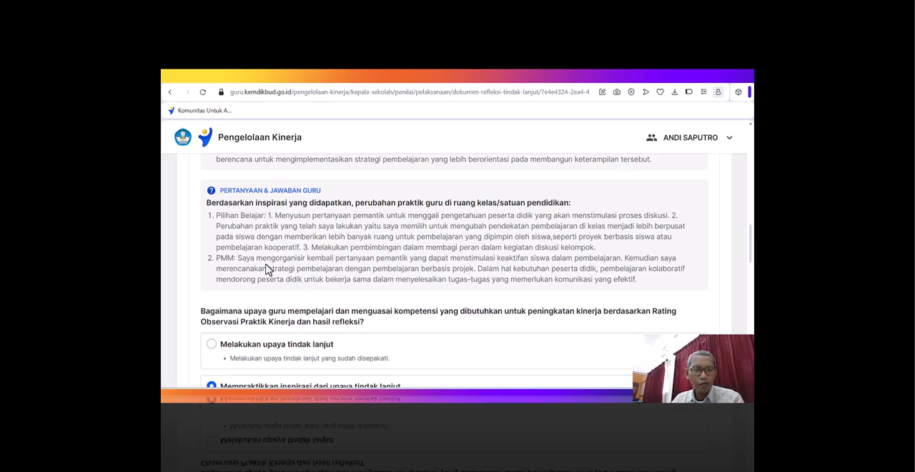
pyautogui.moveTo(258, 259); pyautogui.dragTo(619, 261)
pyautogui.hotkey('ctrl', 'c')
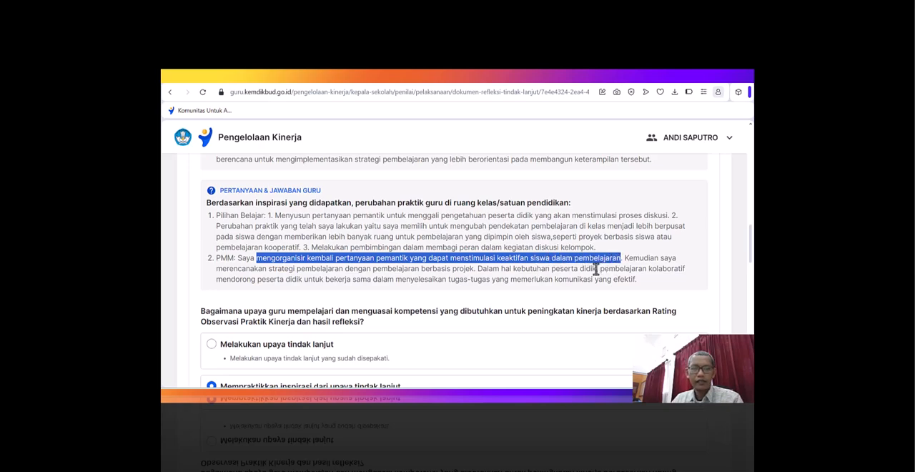
pyautogui.scroll(-3, 538, 302)
pyautogui.scroll(-1, 531, 302)
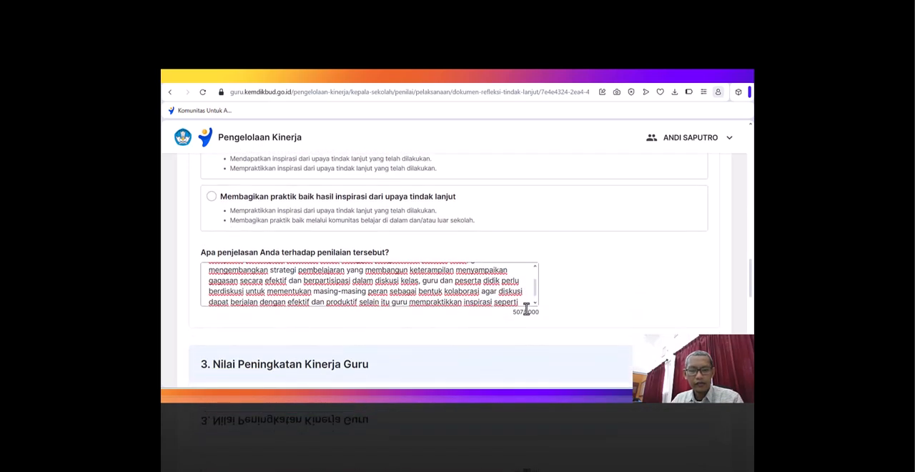
pyautogui.click(522, 301)
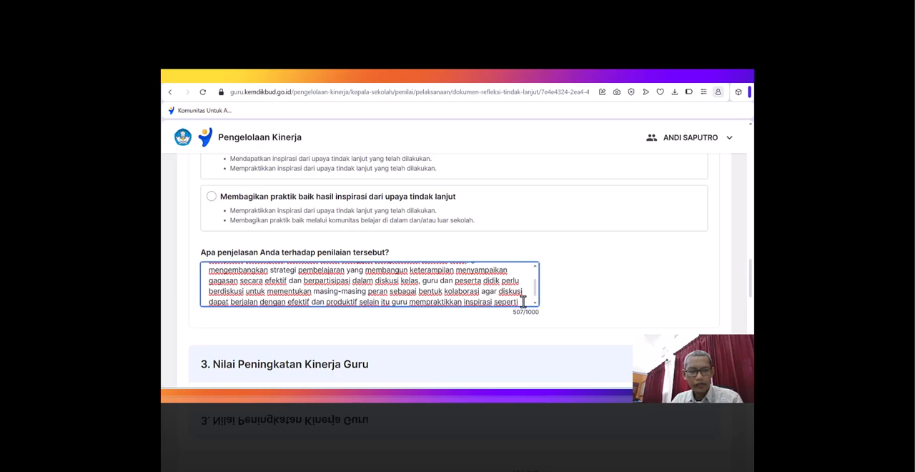
pyautogui.hotkey('ctrl', 'v')
# - Add a comma and the teacher's phrase "merencanakan strategi pembelajaran dengan pembelajaran berbasis projek" to the end of the explanation
pyautogui.scroll(5, 584, 267)
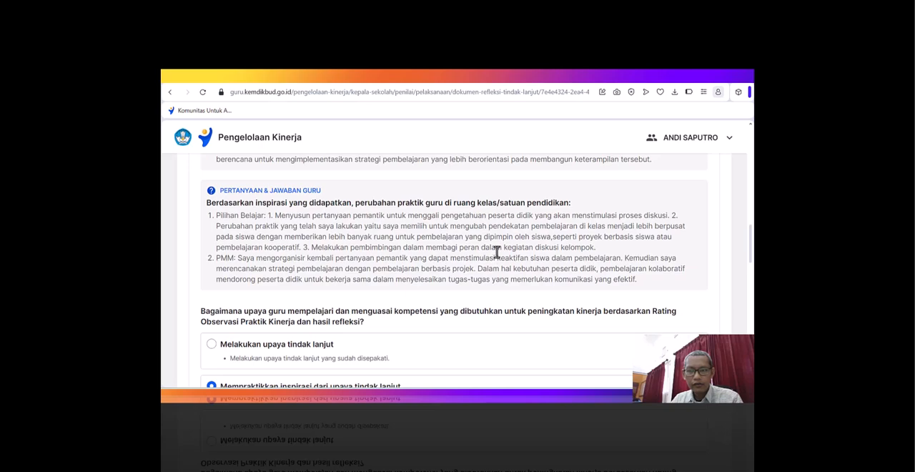
pyautogui.scroll(1, 471, 255)
pyautogui.scroll(1, 471, 255)
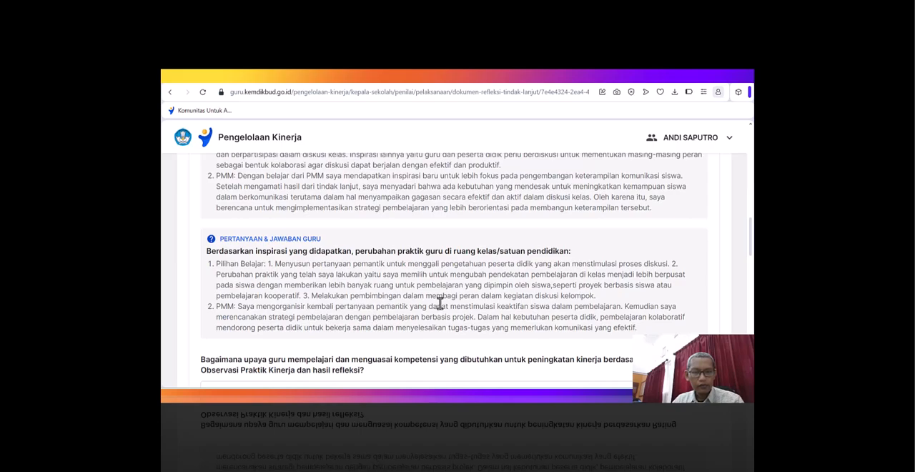
pyautogui.scroll(-1, 548, 316)
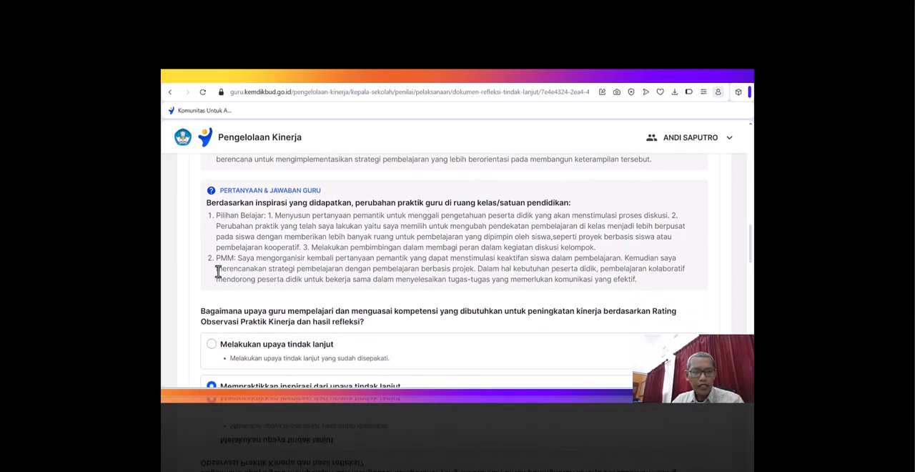
pyautogui.moveTo(216, 268); pyautogui.dragTo(469, 268)
pyautogui.scroll(-5, 467, 300)
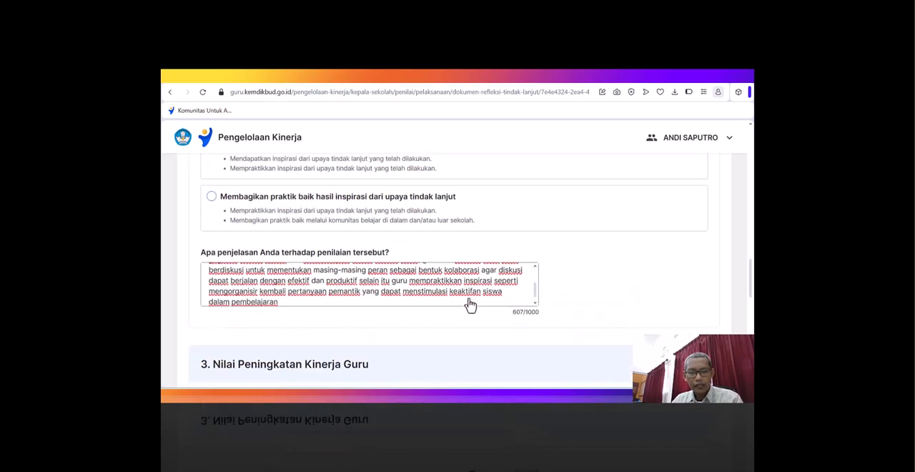
pyautogui.click(289, 301)
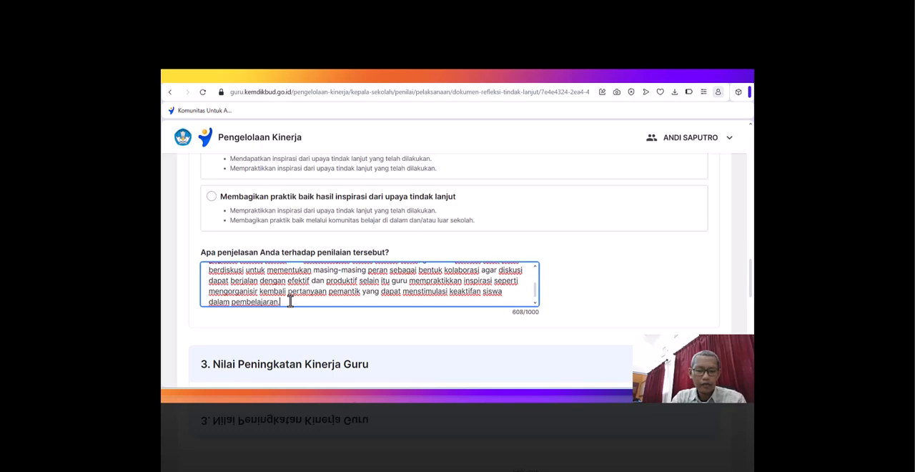
pyautogui.write('merencanakan strategi pembelajaran dengan pembelajaran berbasis projek')
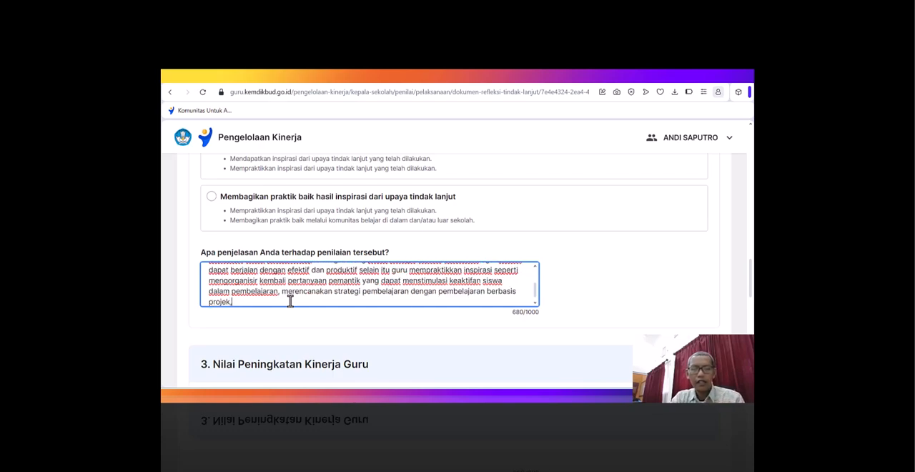
# - Finish the explanation with "dan dalam pembelajaran" and the teacher's phrase from "kolaboratif mendorong peserta didik" through "tugas-tugas", ending with a period
pyautogui.scroll(3, 465, 161)
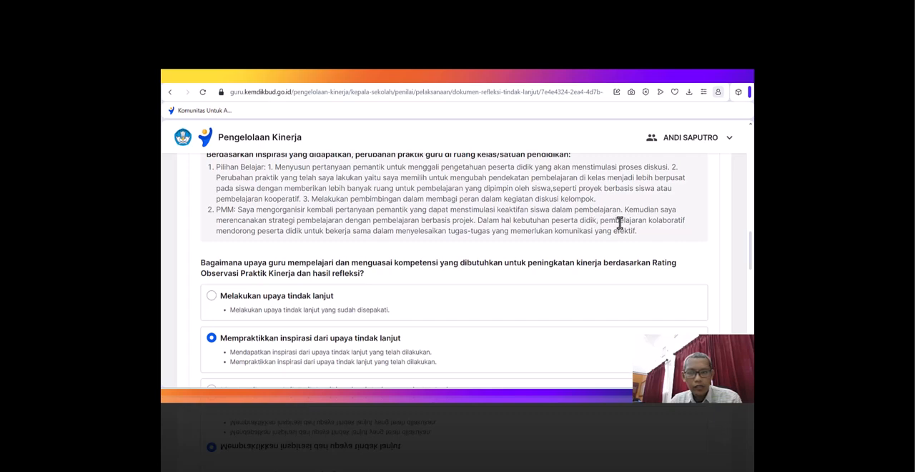
pyautogui.moveTo(648, 223); pyautogui.dragTo(490, 239)
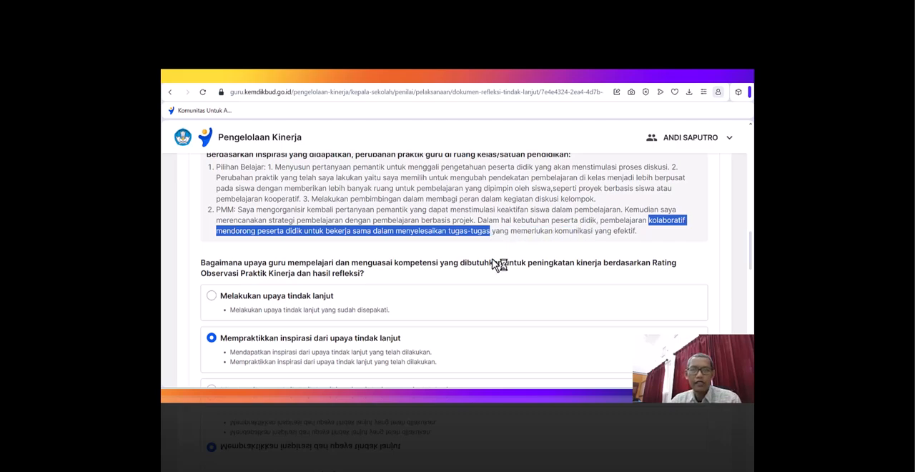
pyautogui.scroll(-5, 500, 261)
pyautogui.click(249, 301)
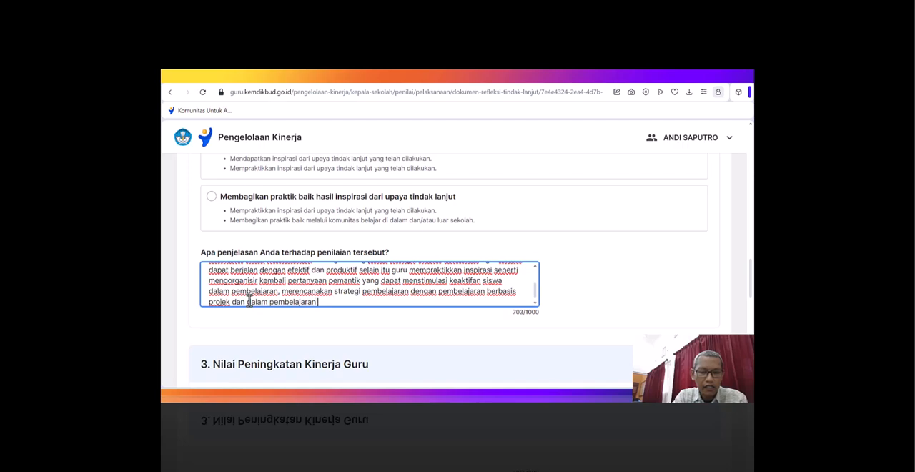
pyautogui.write('kolaboratif mendorong peserta didik untuk bekerja sama dalam menyelesaikan tugas-tugas.')
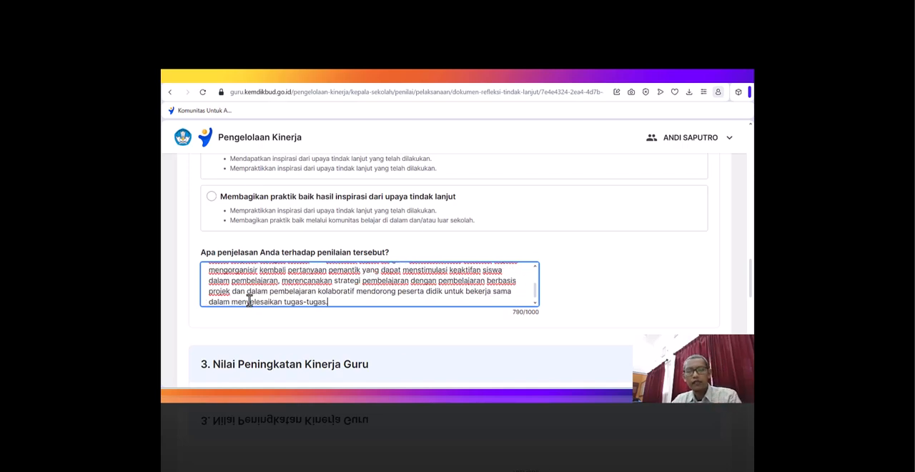
pyautogui.doubleClick(514, 313)
pyautogui.click(528, 312)
pyautogui.doubleClick(527, 313)
pyautogui.click(381, 293)
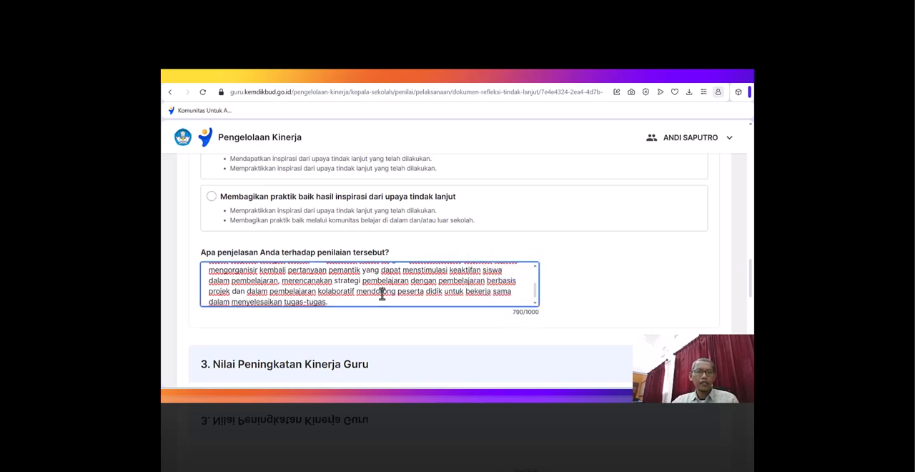
pyautogui.scroll(5, 381, 293)
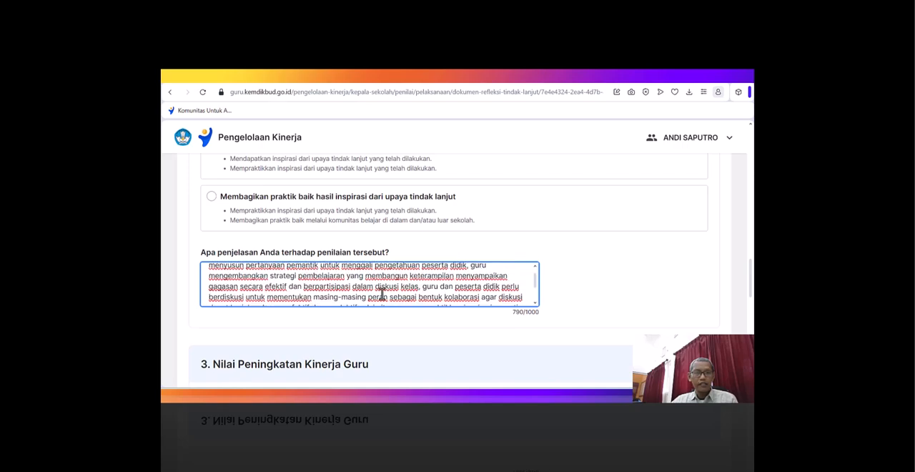
# - Examine the teacher's answers and the rating options in section 3, Nilai Peningkatan Kinerja Guru
pyautogui.scroll(-5, 382, 293)
pyautogui.scroll(-3, 636, 280)
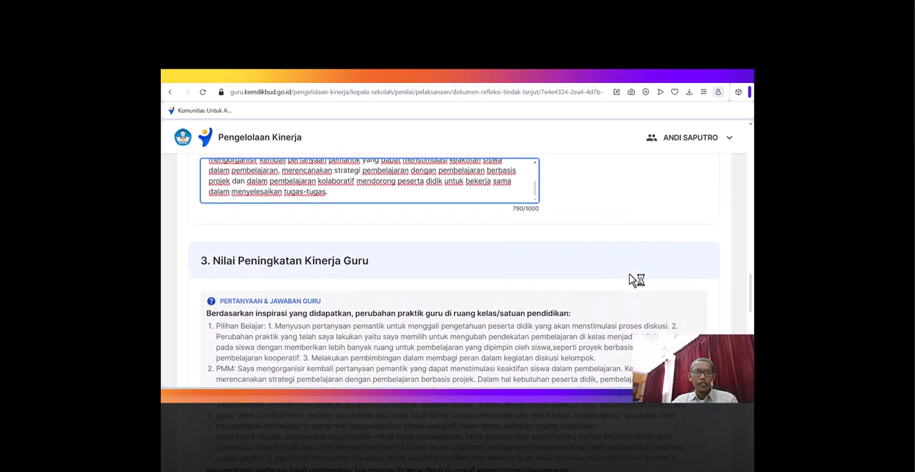
pyautogui.scroll(-1, 636, 280)
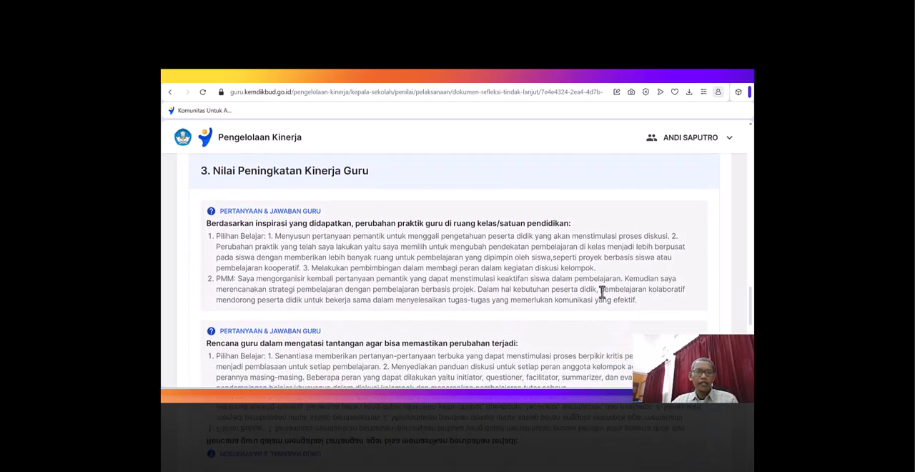
pyautogui.scroll(-4, 397, 283)
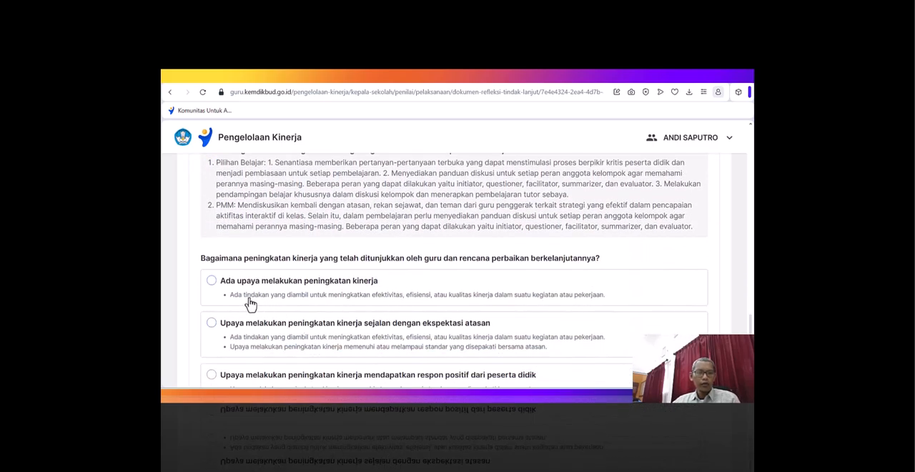
pyautogui.scroll(-1, 236, 293)
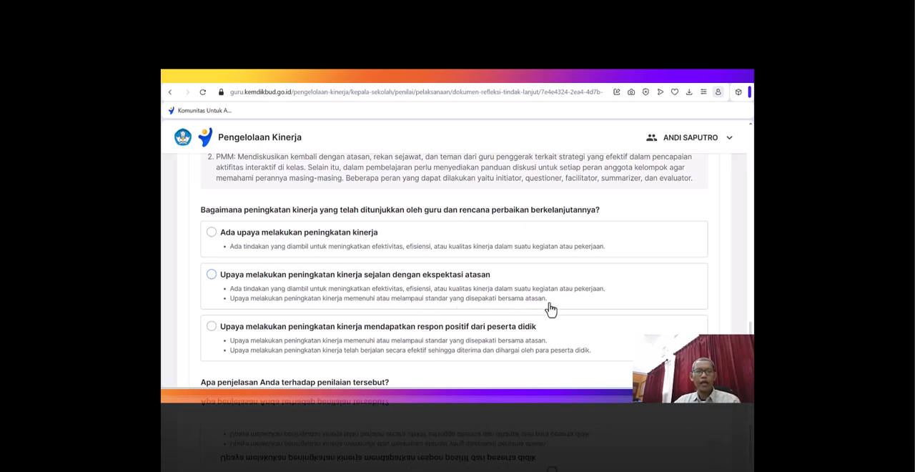
pyautogui.scroll(-1, 549, 309)
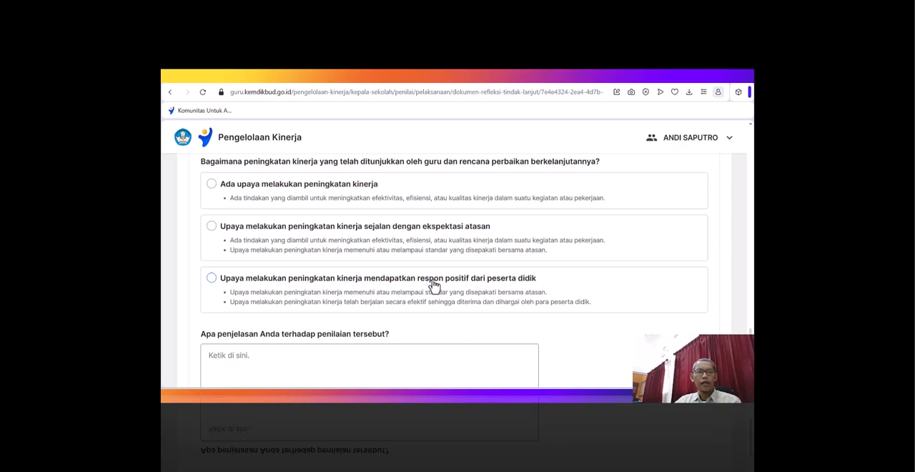
pyautogui.scroll(1, 435, 288)
pyautogui.scroll(1, 434, 285)
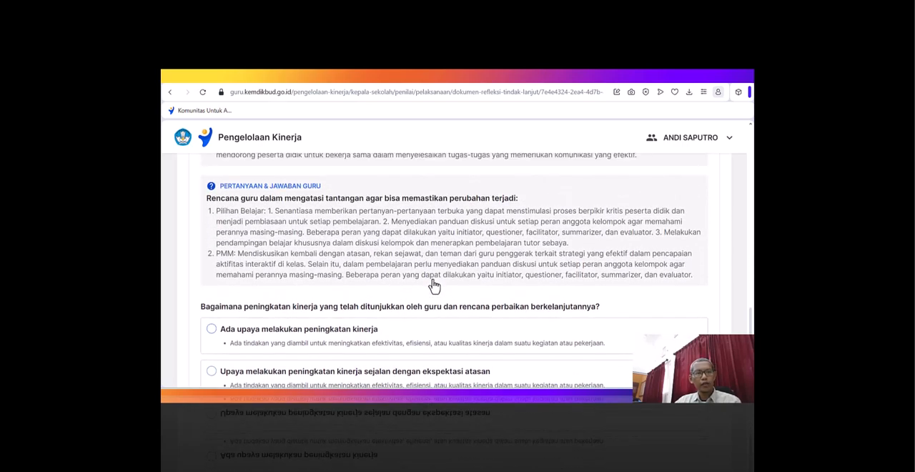
pyautogui.scroll(2, 434, 286)
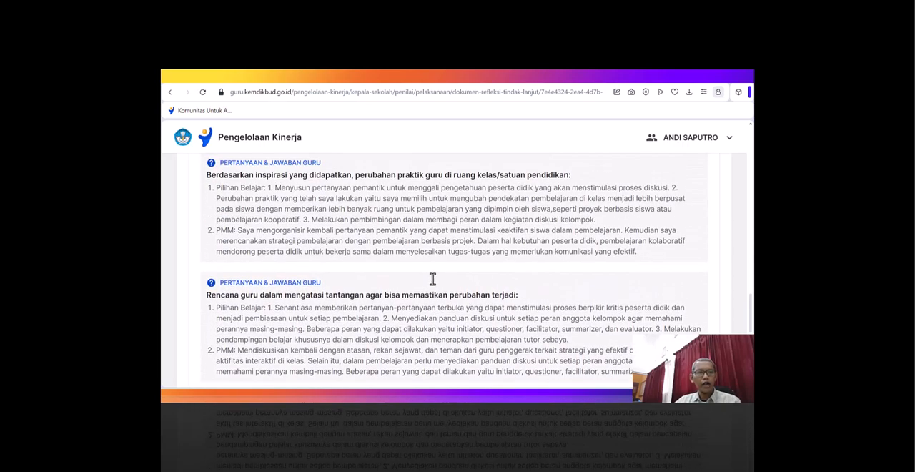
# - Rate the teacher's performance improvement as "Upaya melakukan peningkatan kinerja sejalan dengan ekspektasi atasan"
pyautogui.scroll(-5, 377, 262)
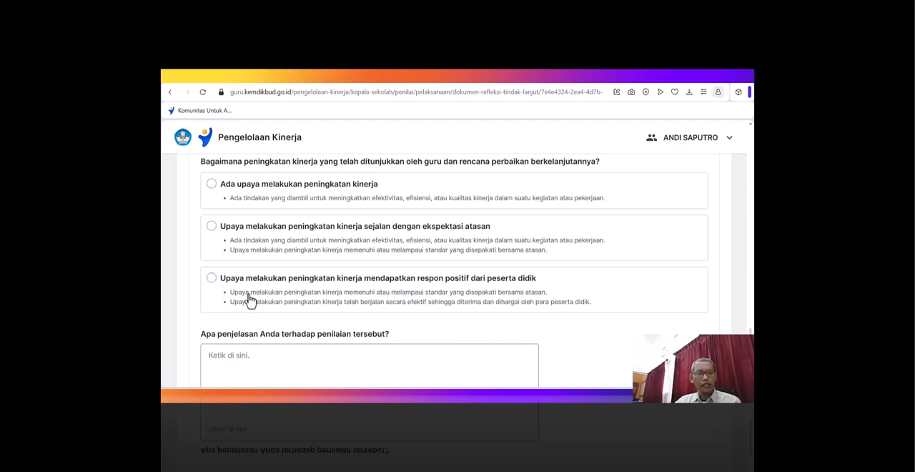
pyautogui.scroll(3, 607, 282)
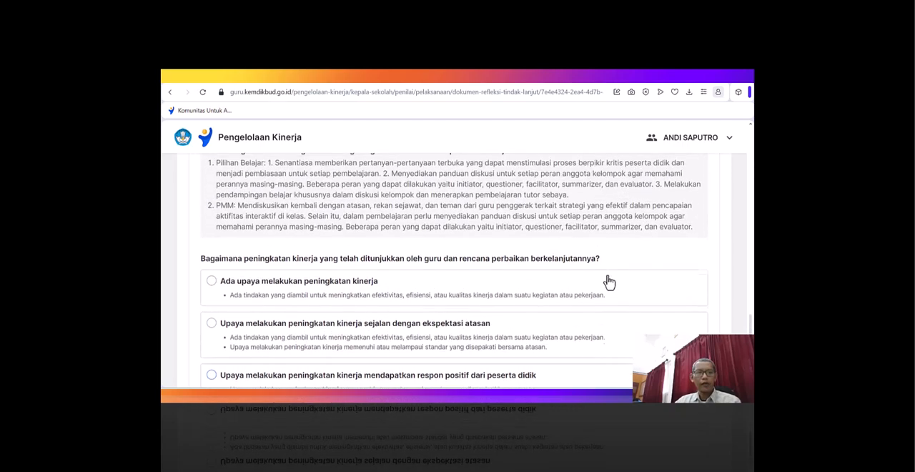
pyautogui.scroll(2, 606, 282)
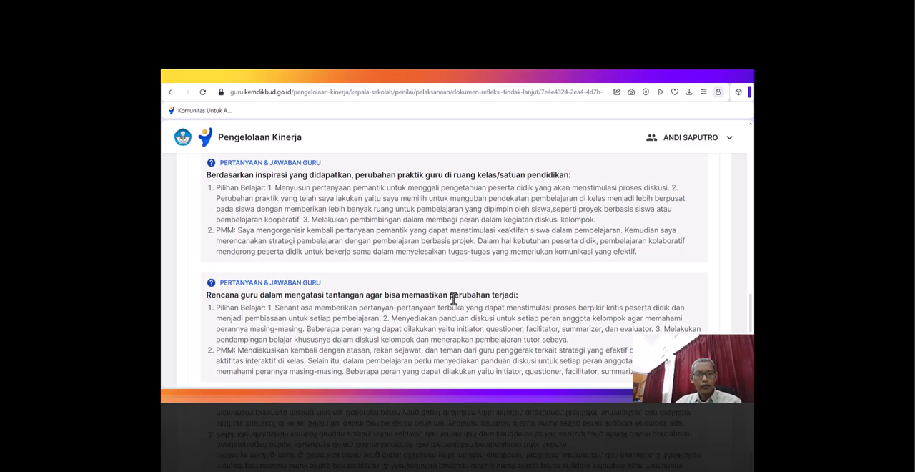
pyautogui.scroll(-1, 453, 299)
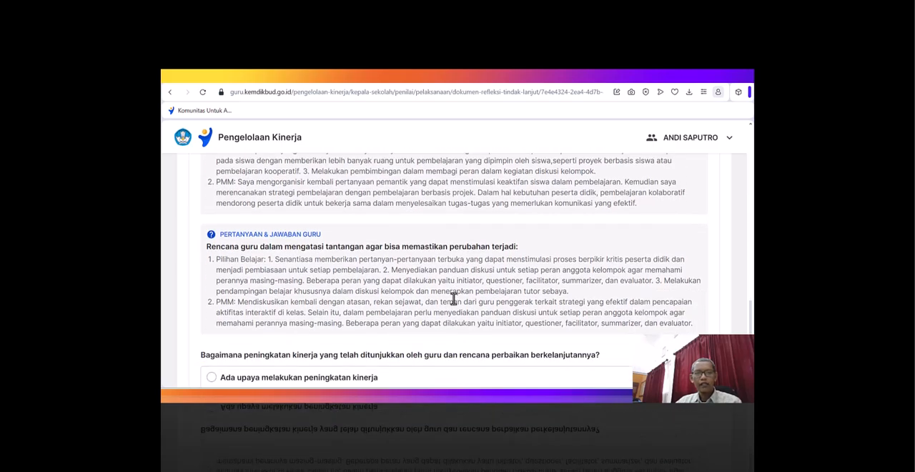
pyautogui.scroll(-2, 453, 299)
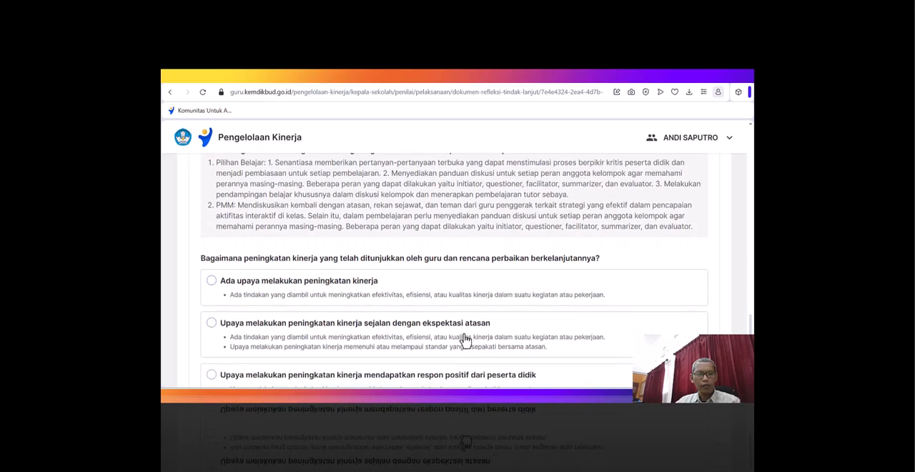
pyautogui.click(241, 331)
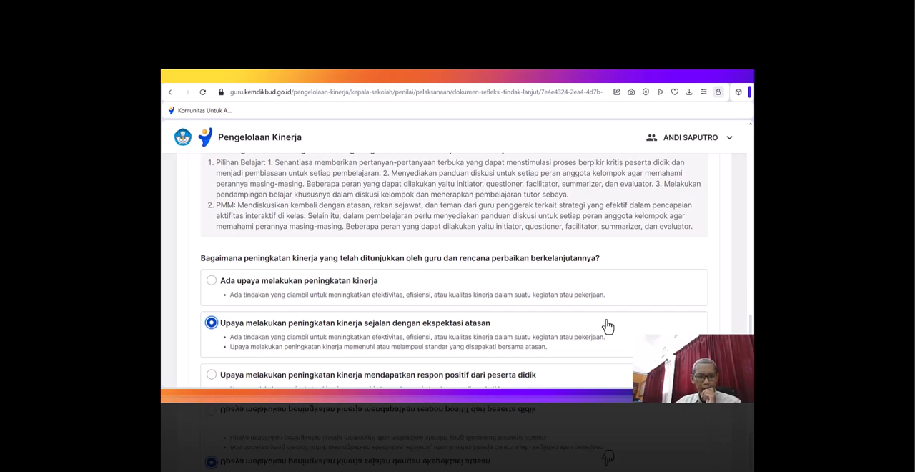
# - Start the explanation of the performance improvement rating with "Guru sudah berupaya melakukan peningkatan kinerja sejalan dengan ekspektasi atasan seperti"
pyautogui.scroll(1, 606, 327)
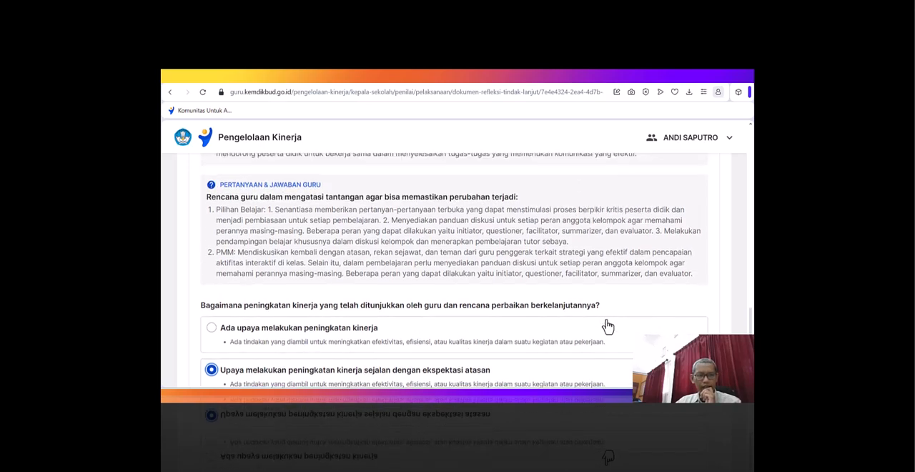
pyautogui.scroll(1, 607, 326)
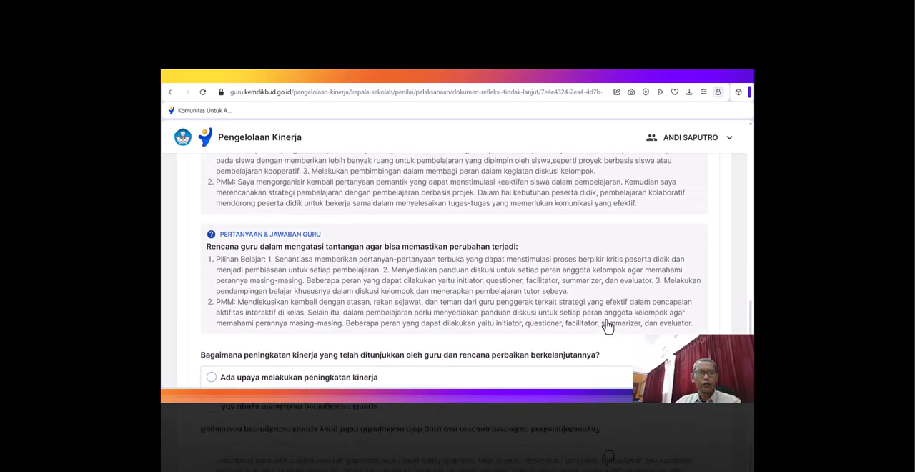
pyautogui.scroll(1, 608, 327)
pyautogui.scroll(-4, 607, 327)
pyautogui.scroll(-1, 451, 355)
pyautogui.click(336, 350)
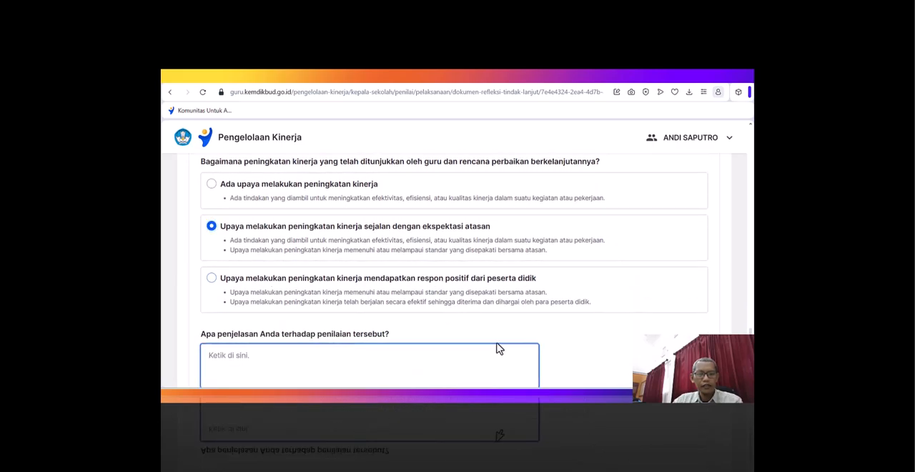
pyautogui.scroll(-1, 571, 340)
pyautogui.scroll(2, 607, 280)
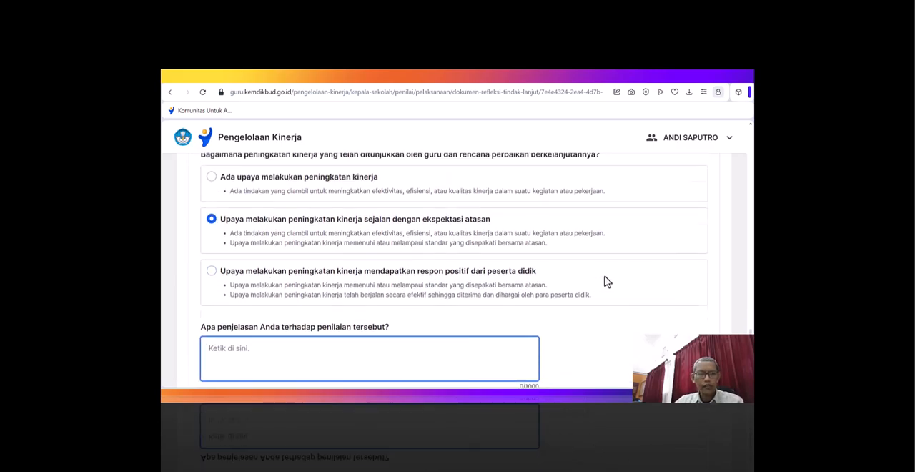
pyautogui.write('Gur')
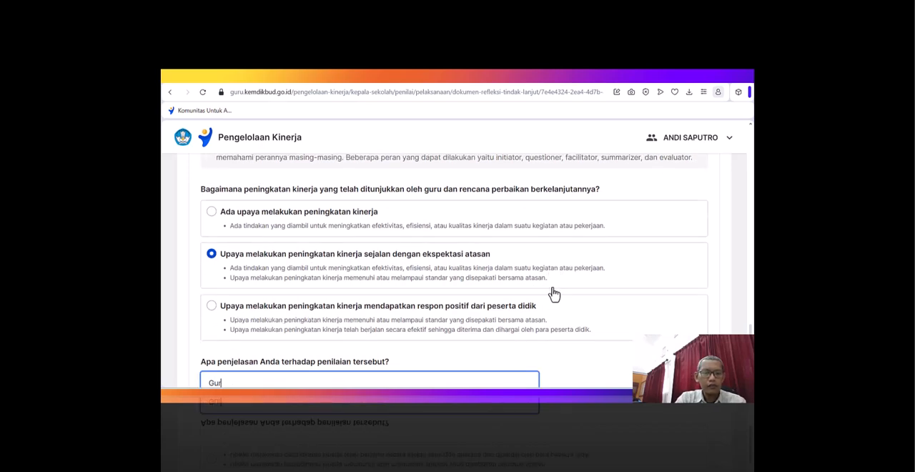
pyautogui.write('u sudah ')
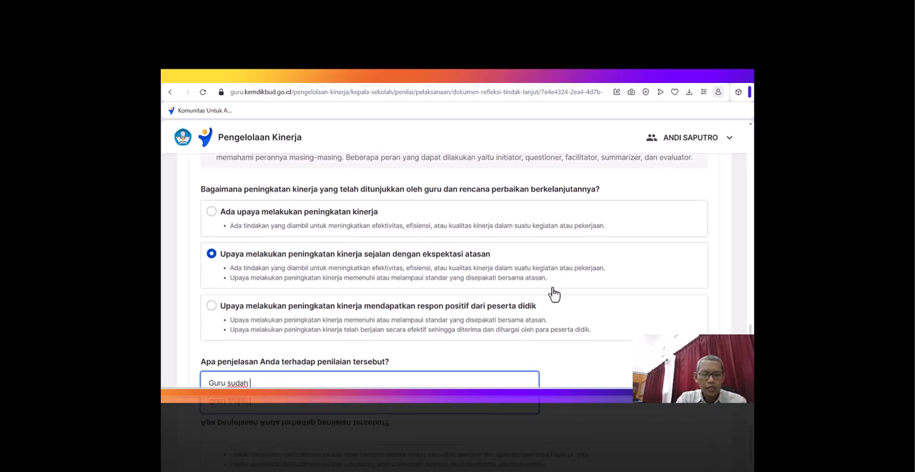
pyautogui.write('berupaya melakukan peningkatan')
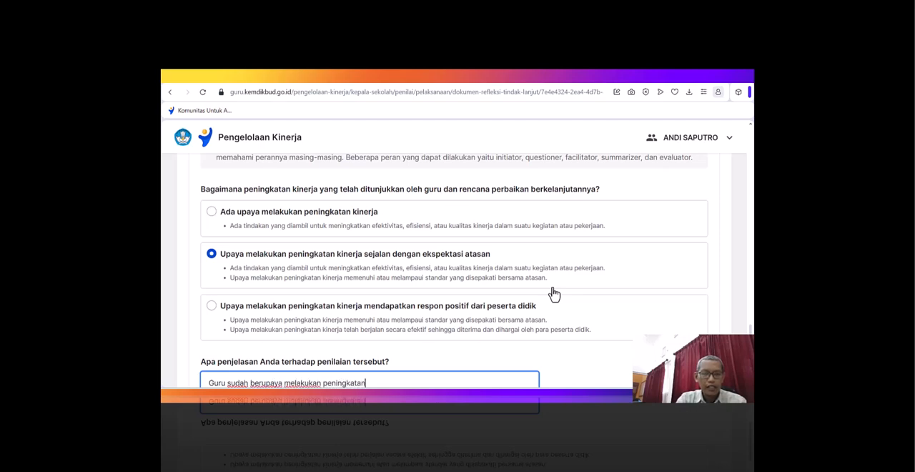
pyautogui.write(' kinerja sejalan dengan e')
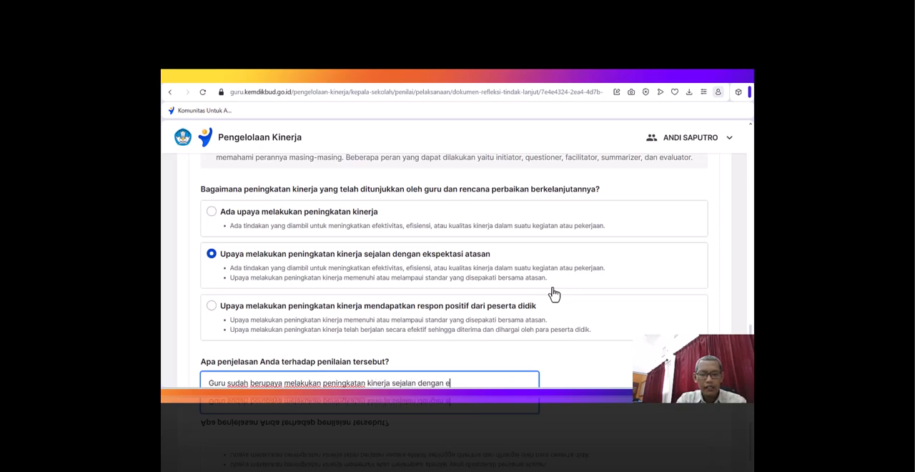
pyautogui.write('kspektasi atasan')
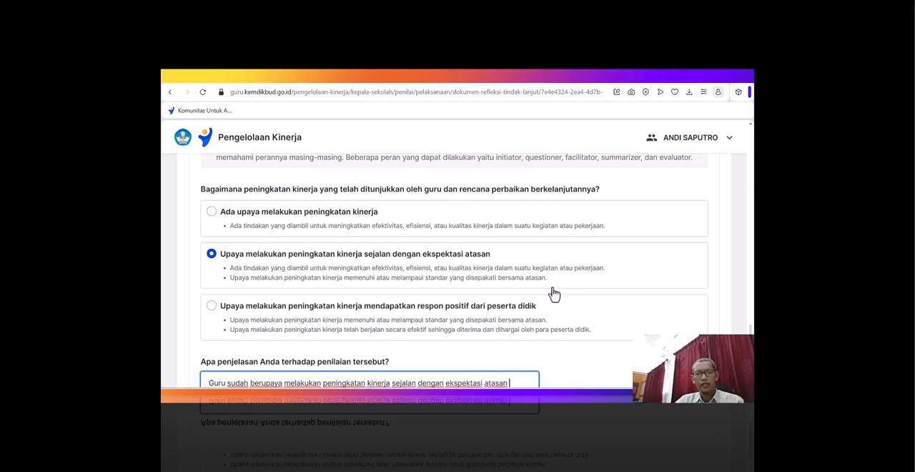
pyautogui.write(' seper')
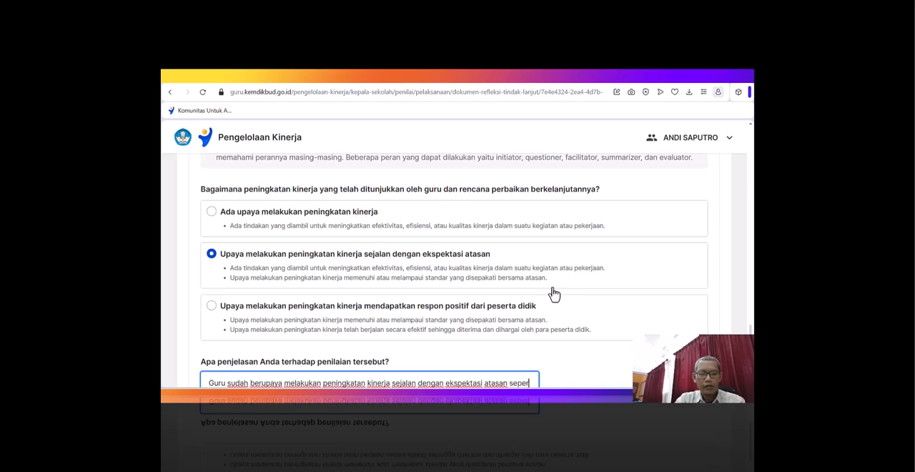
pyautogui.write('ti')
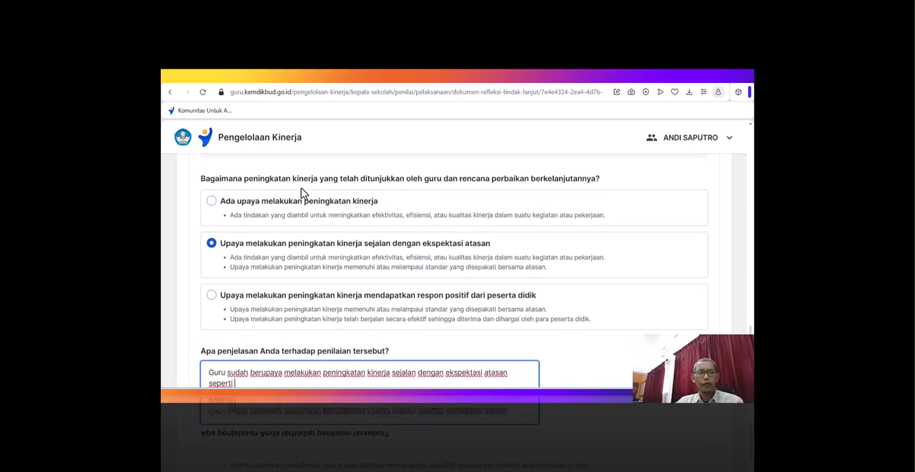
# - Add the teacher's phrase "menyusun pertanyaan pemantik untuk menggali pengetahuan peserta didik yang akan menstimulasi proses diskusi" and a comma to the explanation
pyautogui.scroll(2, 307, 196)
pyautogui.scroll(1, 378, 232)
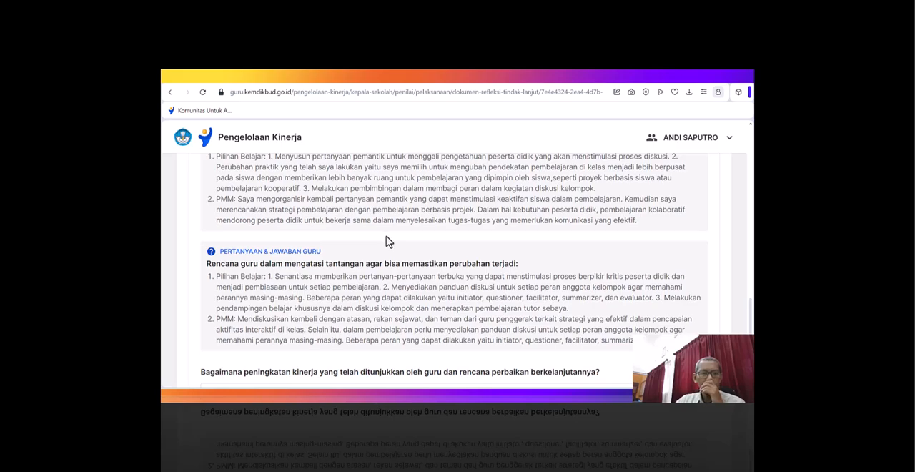
pyautogui.scroll(2, 386, 241)
pyautogui.scroll(-1, 394, 247)
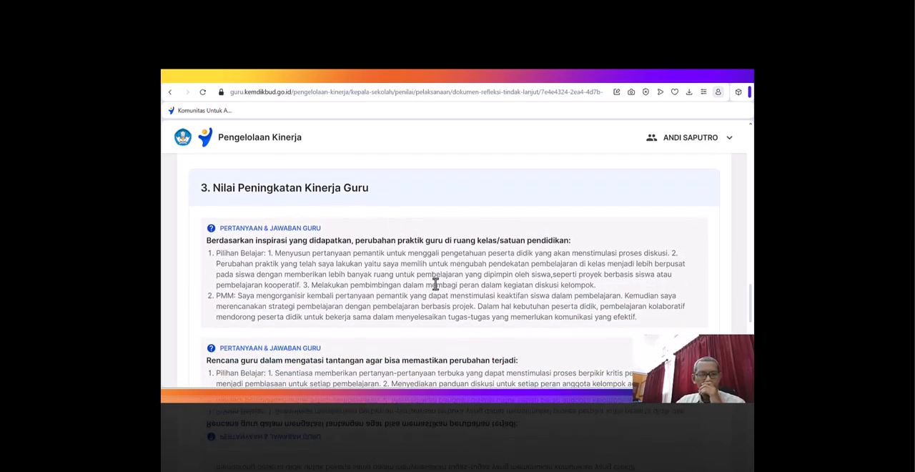
pyautogui.scroll(-4, 560, 309)
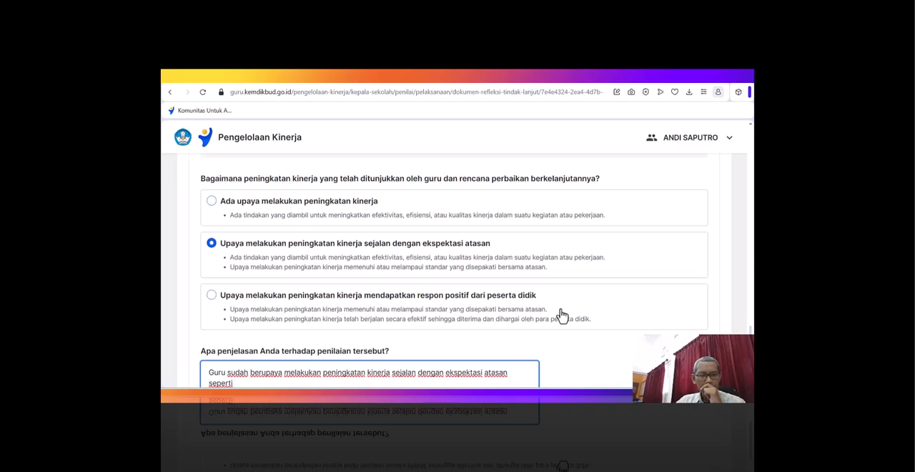
pyautogui.scroll(5, 561, 314)
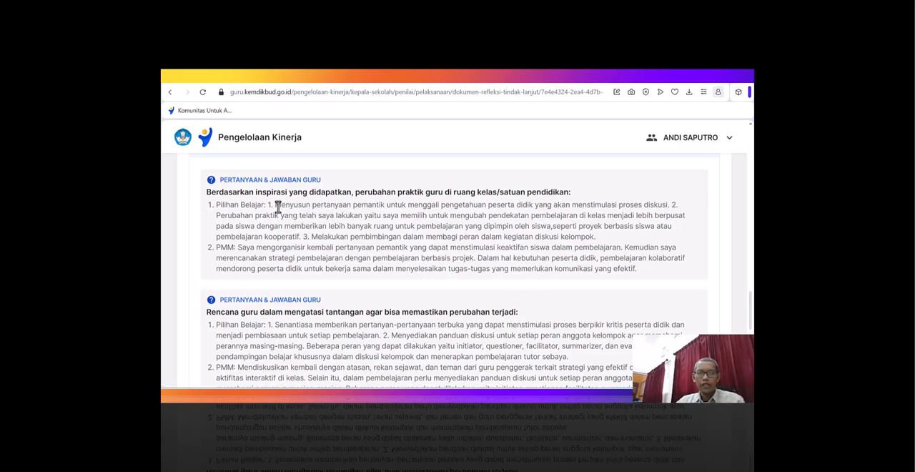
pyautogui.moveTo(278, 207); pyautogui.dragTo(669, 207)
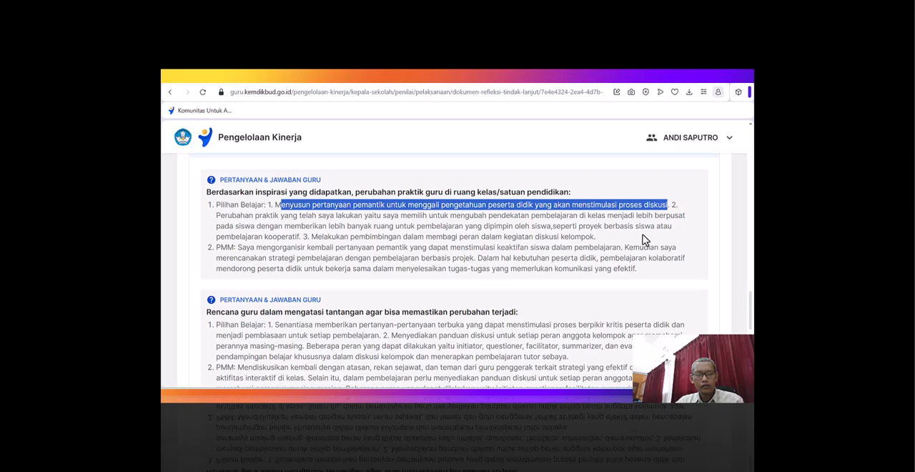
pyautogui.scroll(-10, 642, 240)
pyautogui.click(294, 280)
pyautogui.write('menyusun pertanyaan pemantik untuk menggali pengetahuan peserta didik yang akan menstimulasi proses diskusi')
pyautogui.write('.')
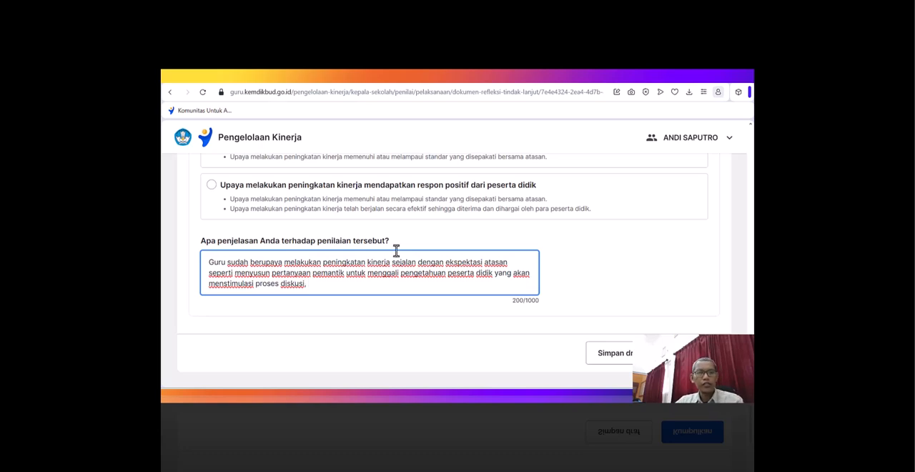
# - Append the teacher's phrase "mengubah pendekatan pembelajaran di kelas menjadi lebih berpusat pada siswa" and a comma to the explanation
pyautogui.scroll(10, 392, 253)
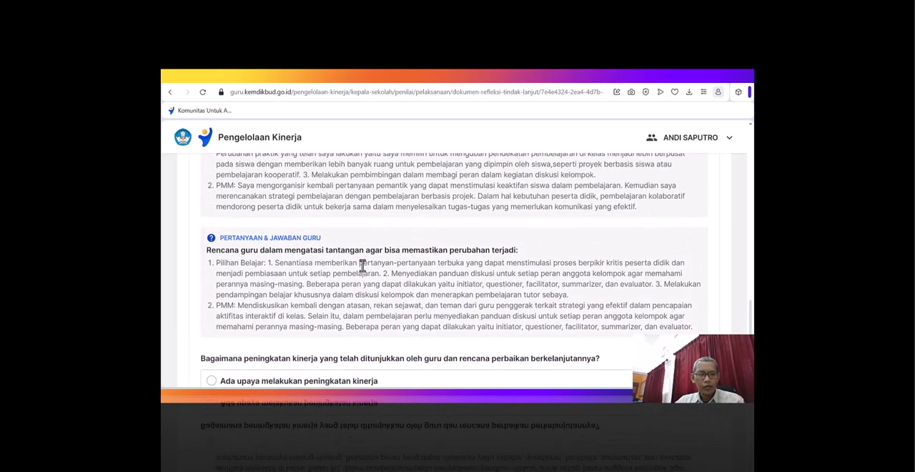
pyautogui.scroll(1, 363, 264)
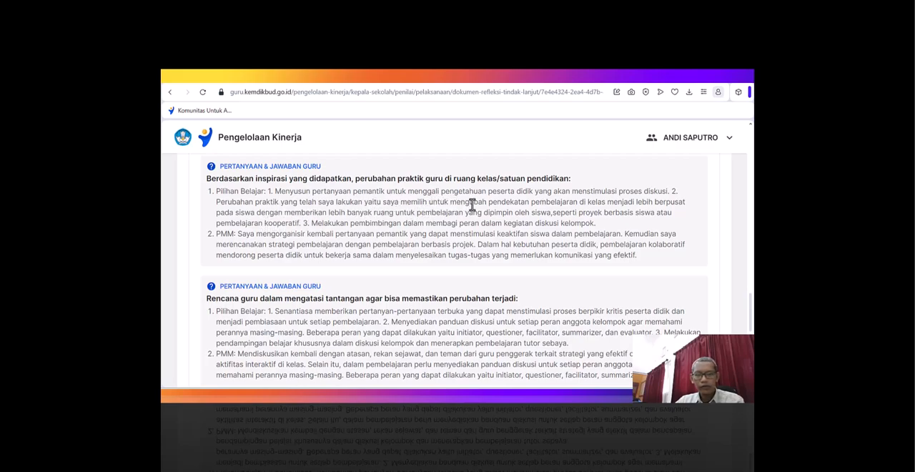
pyautogui.moveTo(450, 202); pyautogui.dragTo(256, 212)
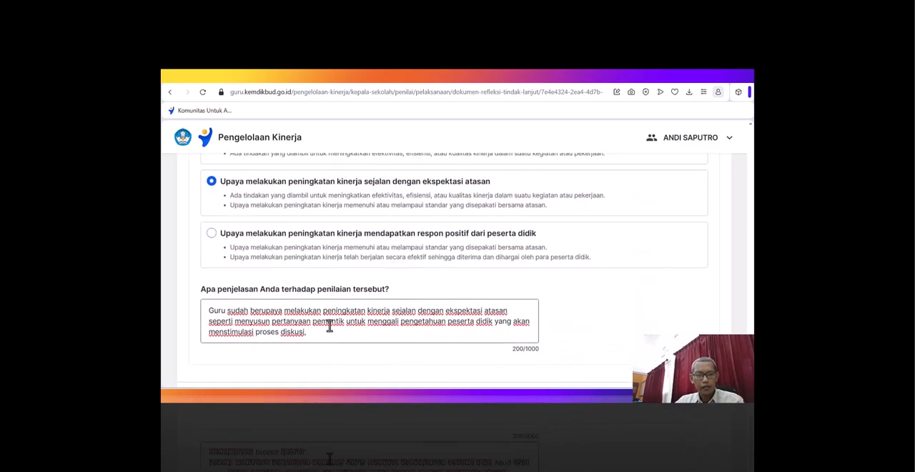
pyautogui.click(322, 333)
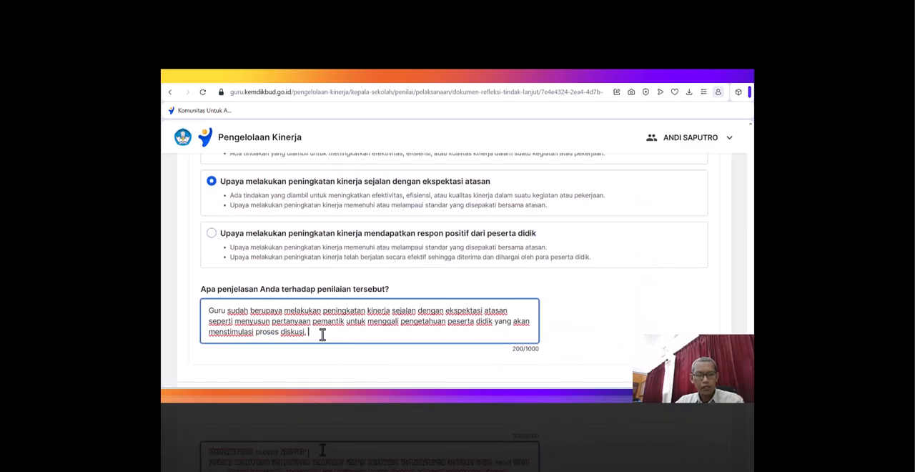
pyautogui.write('mengubah pendekatan pembelajaran di kelas menjadi lebih terpusat pada siswa')
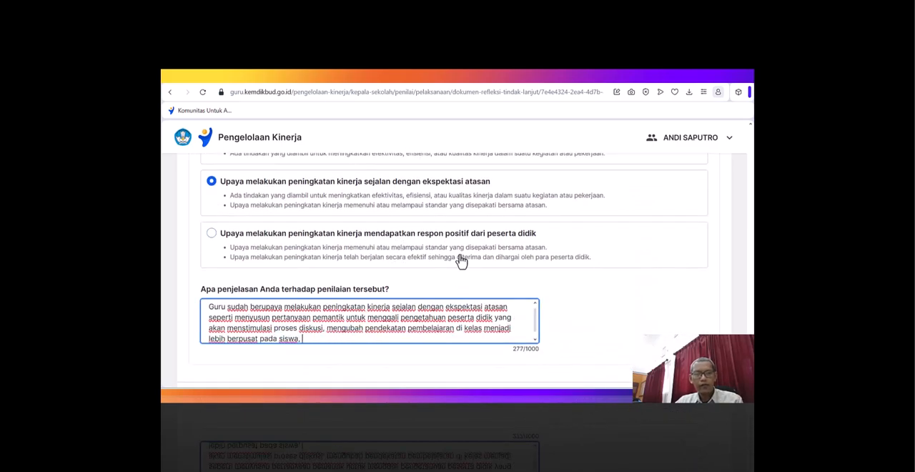
# - Append the teacher's phrase "melakukan pembimbingan dalam membagi peran dalam kegiatan diskusi kelompok" to the explanation, with its first letter in lowercase
pyautogui.scroll(3, 461, 261)
pyautogui.scroll(3, 461, 261)
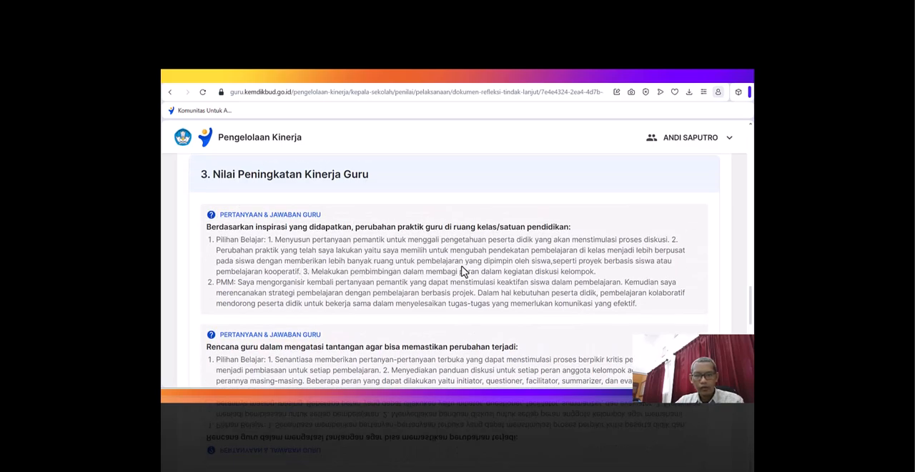
pyautogui.moveTo(311, 271); pyautogui.dragTo(593, 270)
pyautogui.hotkey('ctrl', 'c')
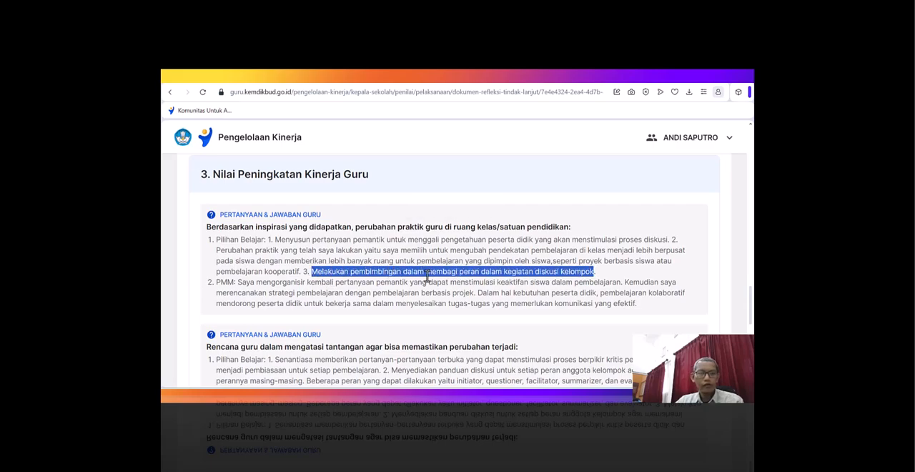
pyautogui.scroll(-10, 414, 275)
pyautogui.click(309, 290)
pyautogui.write('m')
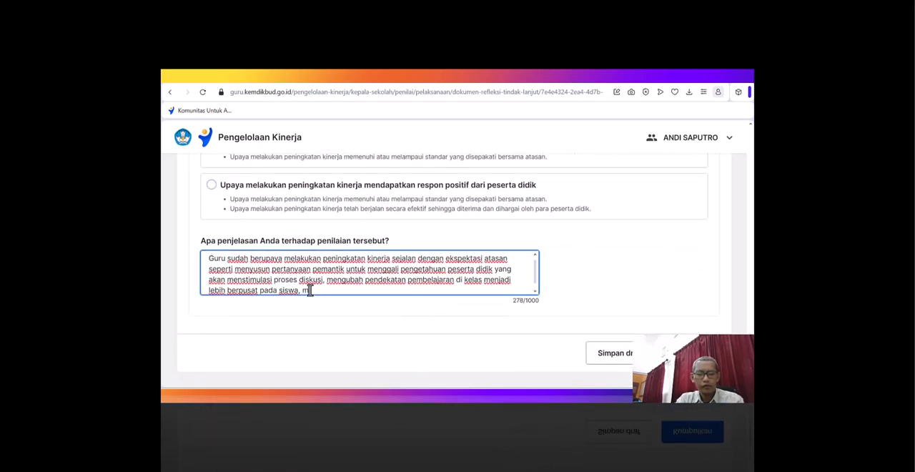
pyautogui.hotkey('ctrl', 'v')
pyautogui.click(308, 279)
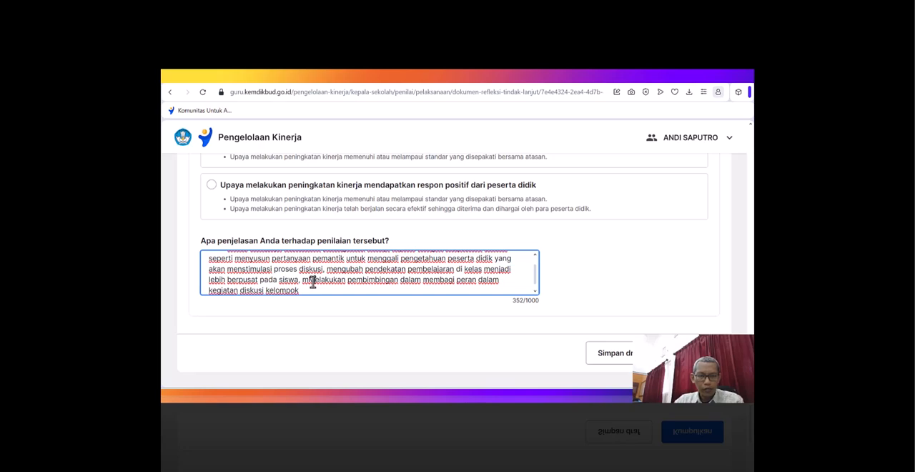
pyautogui.press('Delete')
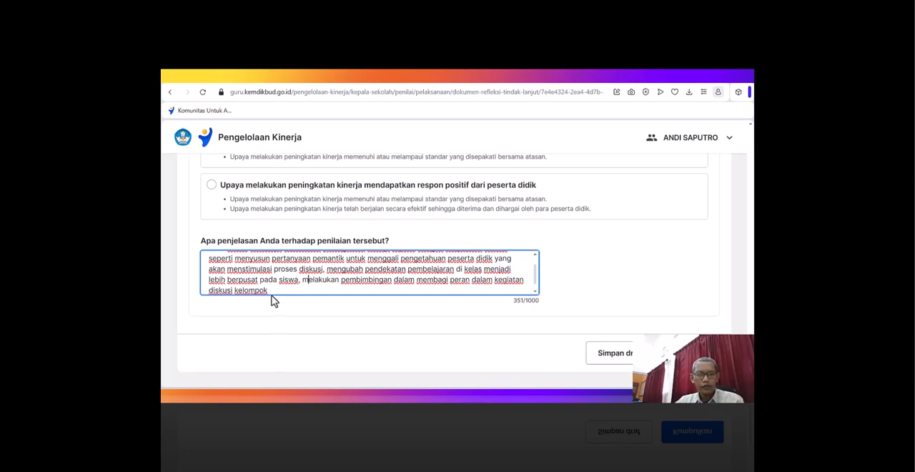
# - Add a comma and the teacher's phrase from "mendiskusikan kembali dengan atasan" through "aktifitas interaktif di kelas" to the explanation, ending with a period
pyautogui.scroll(5, 370, 253)
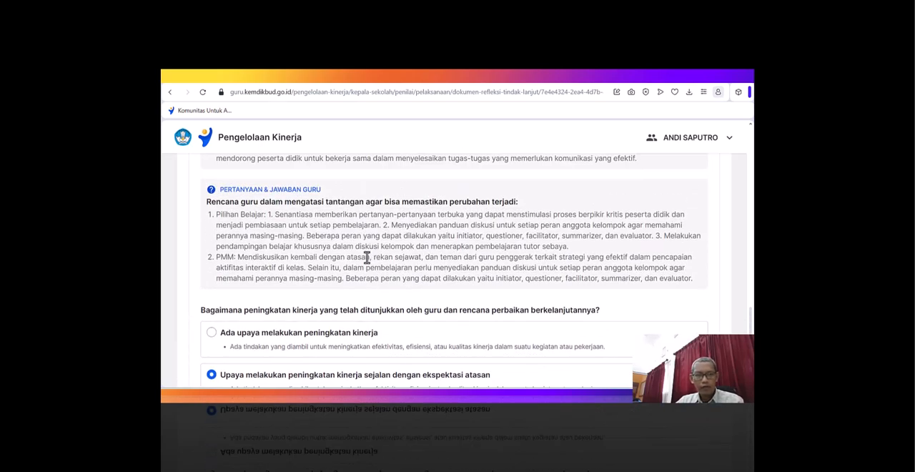
pyautogui.scroll(-2, 366, 257)
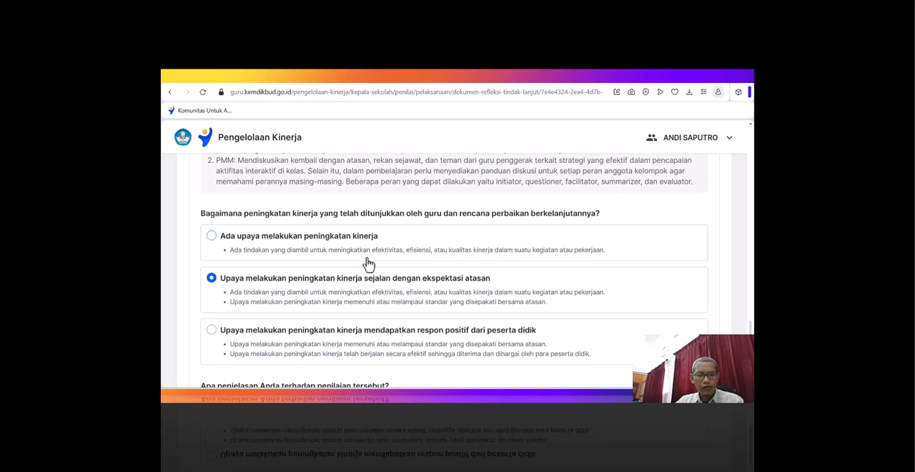
pyautogui.scroll(1, 366, 263)
pyautogui.moveTo(239, 208); pyautogui.dragTo(305, 224)
pyautogui.hotkey('ctrl', 'c')
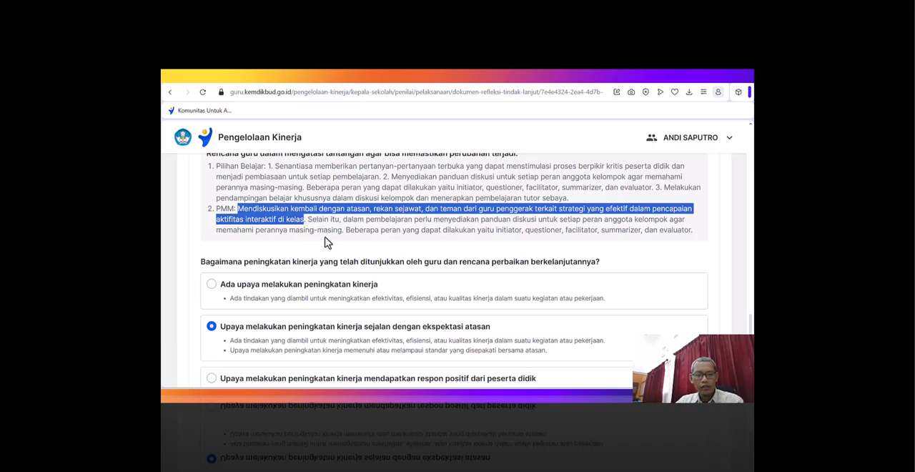
pyautogui.hotkey('alt', 'Tab')
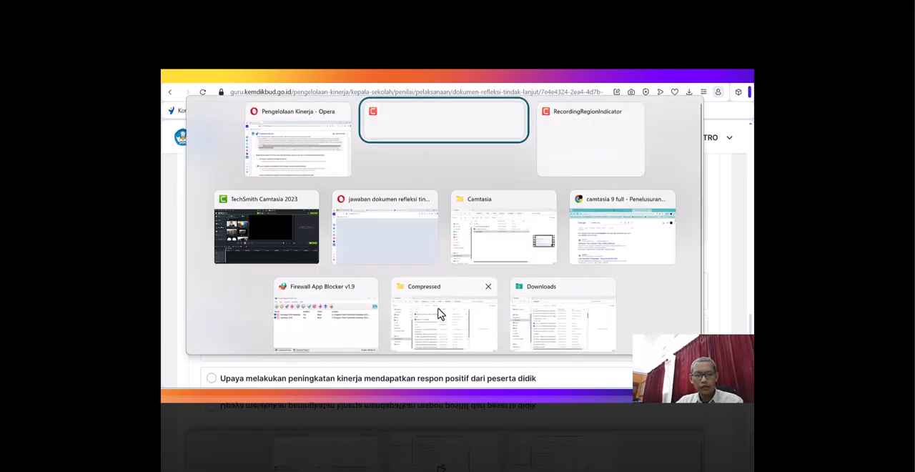
pyautogui.scroll(-1, 350, 243)
pyautogui.scroll(-3, 351, 258)
pyautogui.click(302, 337)
pyautogui.hotkey('ctrl', 'v')
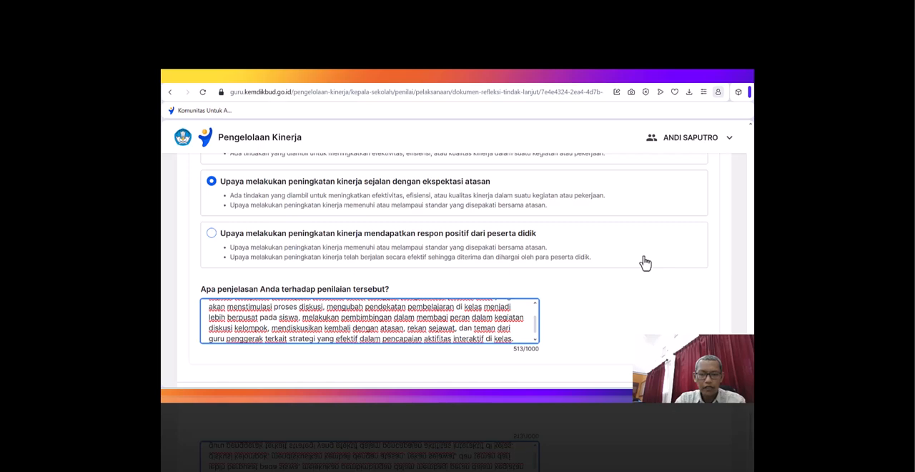
# - Begin a new sentence in the explanation with "Guru juga melakukan peningkatan kinerja memenuhi standar yang disepakati bersama atasan seperti"
pyautogui.write('Guru juga ')
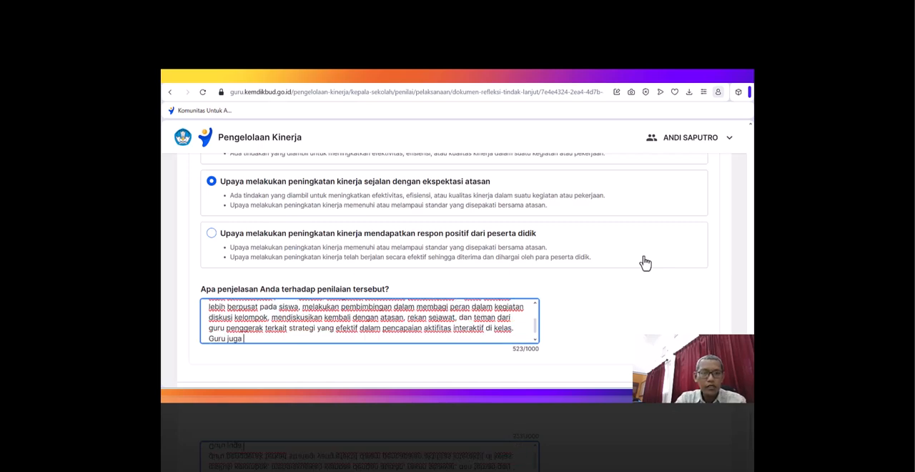
pyautogui.write('melakuk')
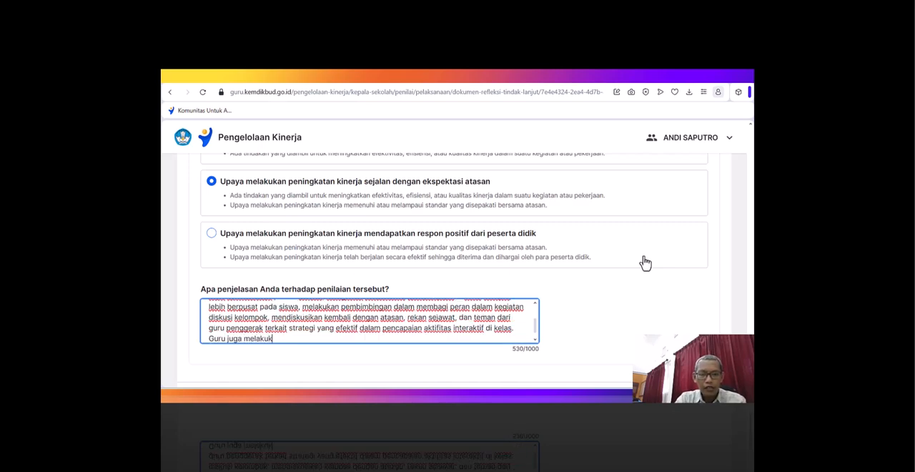
pyautogui.write('an peningkatan kinerja memenuhi')
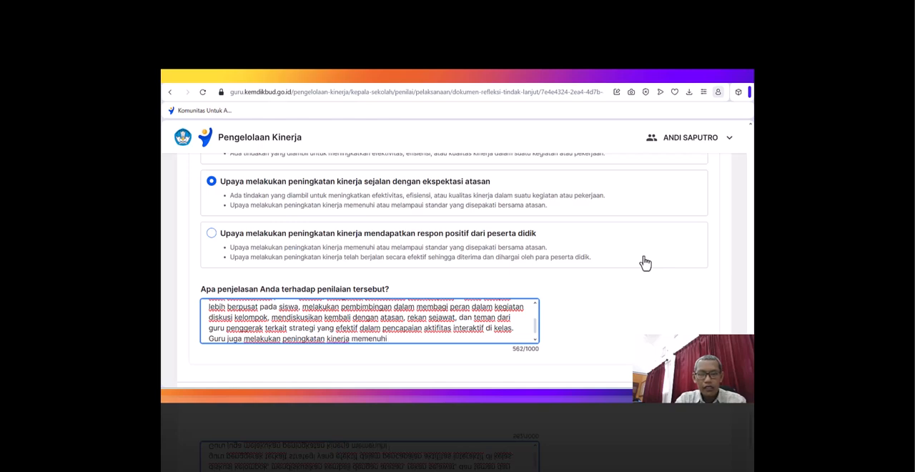
pyautogui.write(' standar')
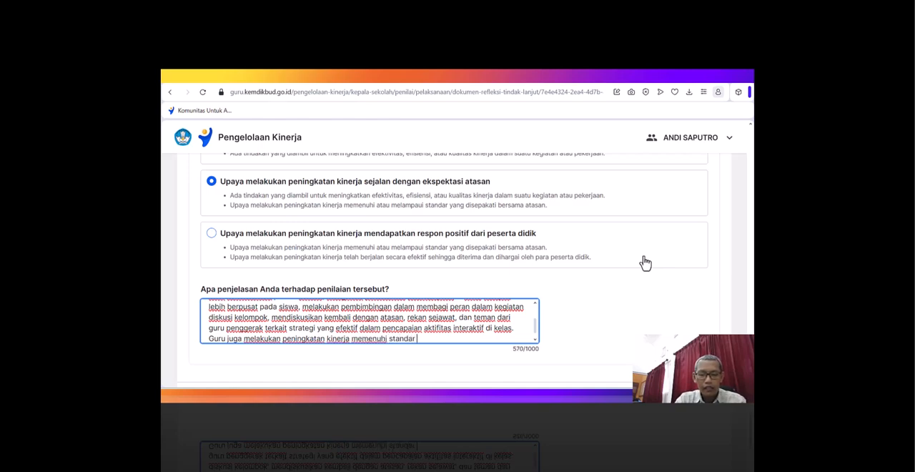
pyautogui.write(' yang disepakati b')
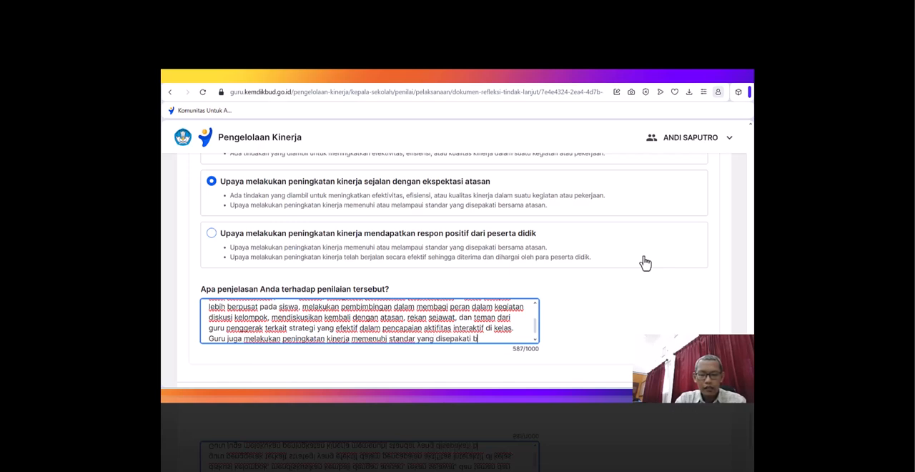
pyautogui.write('ersama atasan')
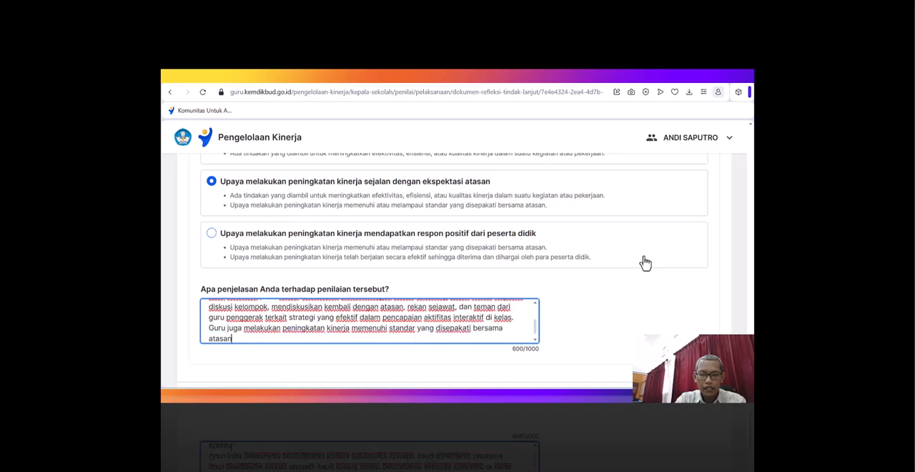
pyautogui.write(' seperti')
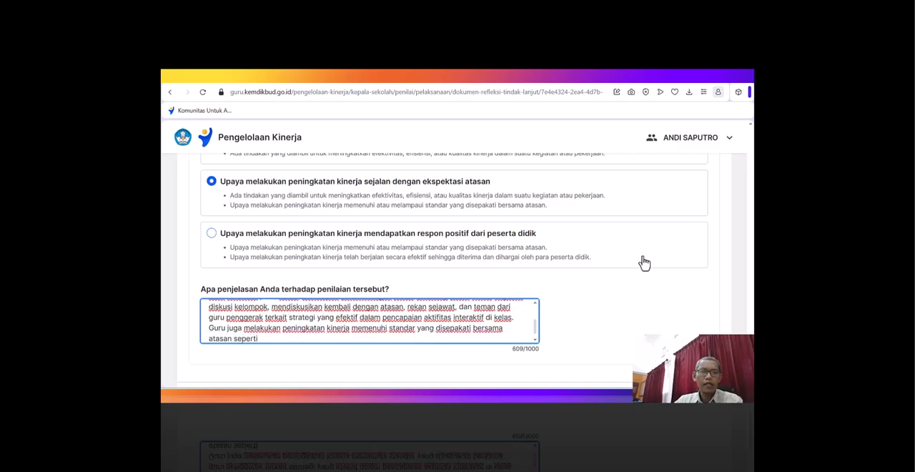
# - Append the teacher's passage from "dalam pembelajaran perlu menyediakan panduan diskusi" through "summarizer, dan evaluator" in the PMM answer to the explanation
pyautogui.scroll(5, 565, 239)
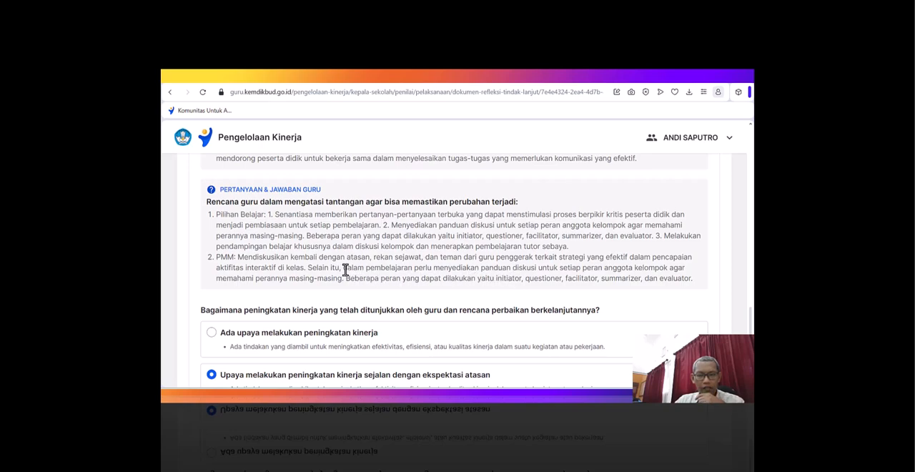
pyautogui.moveTo(344, 268); pyautogui.dragTo(334, 283)
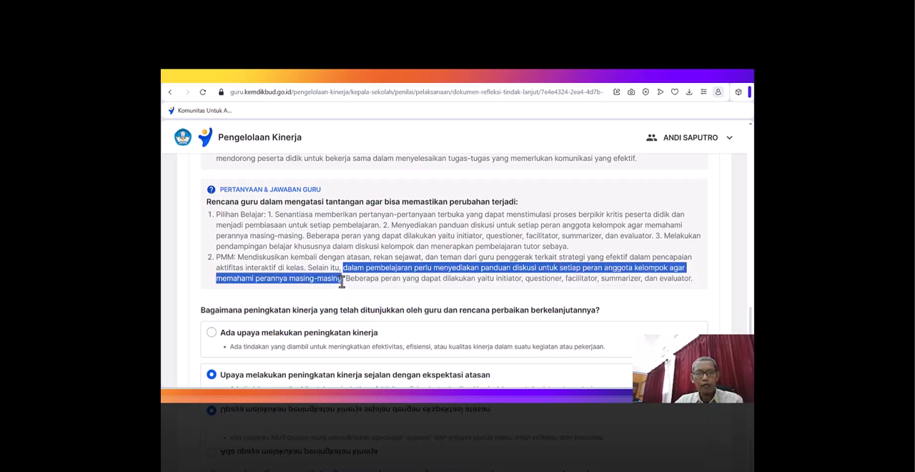
pyautogui.moveTo(341, 282); pyautogui.dragTo(691, 282)
pyautogui.hotkey('ctrl', 'c')
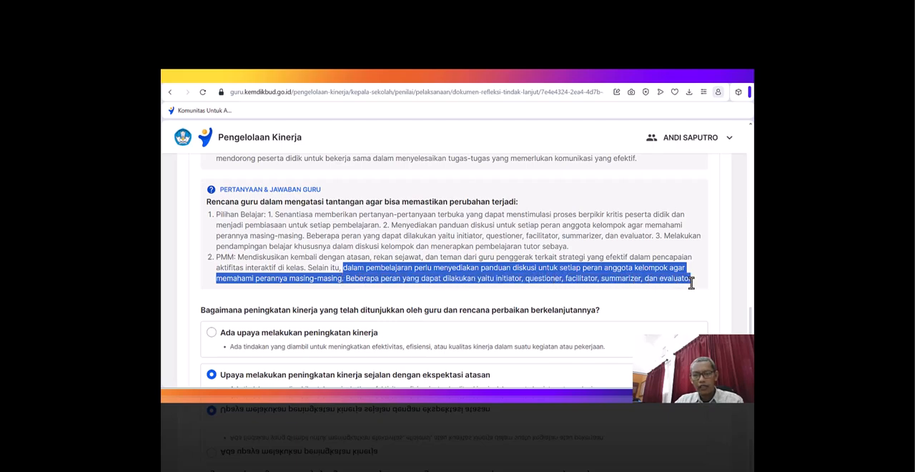
pyautogui.scroll(-5, 372, 279)
pyautogui.click(262, 288)
pyautogui.hotkey('ctrl', 'v')
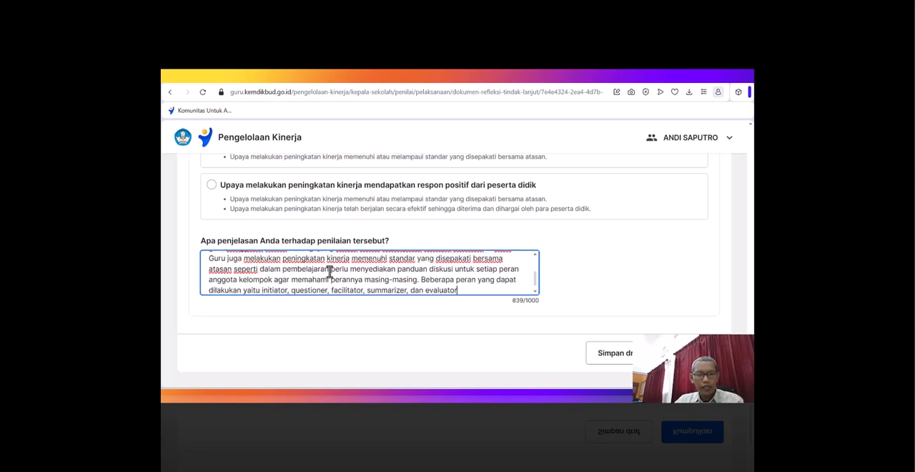
# - Replace the word "perlu" with "guru" in the added passage and end the explanation with a period
pyautogui.doubleClick(333, 270)
pyautogui.write('guru')
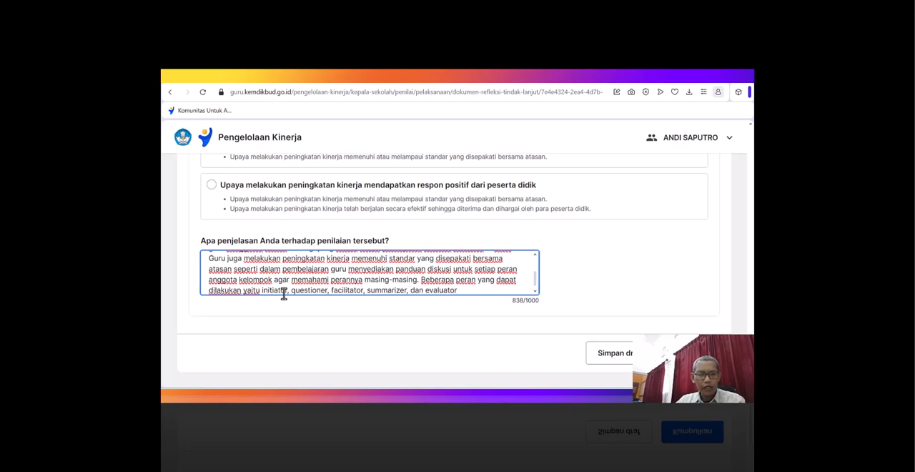
pyautogui.click(468, 289)
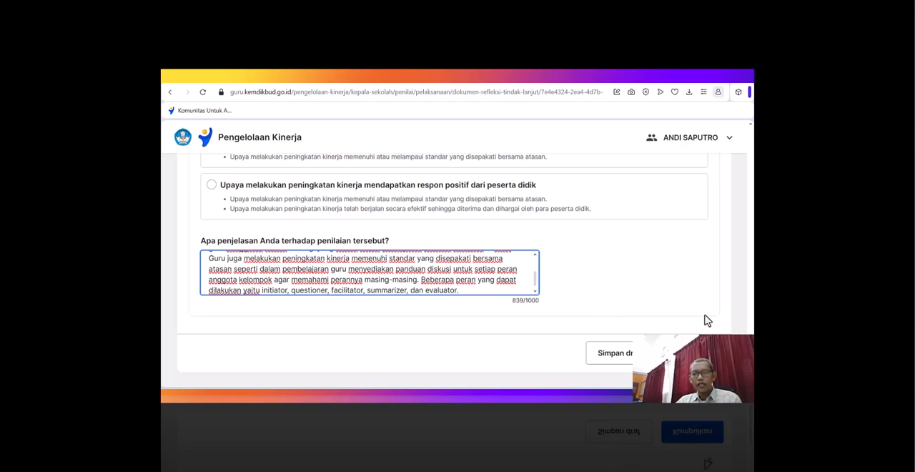
# - Review the performance improvement rating, save the assessment as a draft and exit the document
pyautogui.scroll(8, 692, 277)
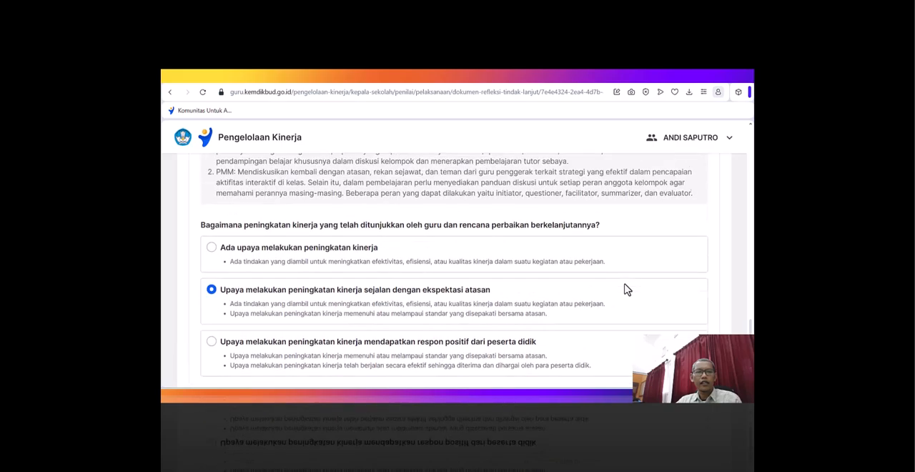
pyautogui.scroll(2, 624, 288)
pyautogui.scroll(-6, 623, 291)
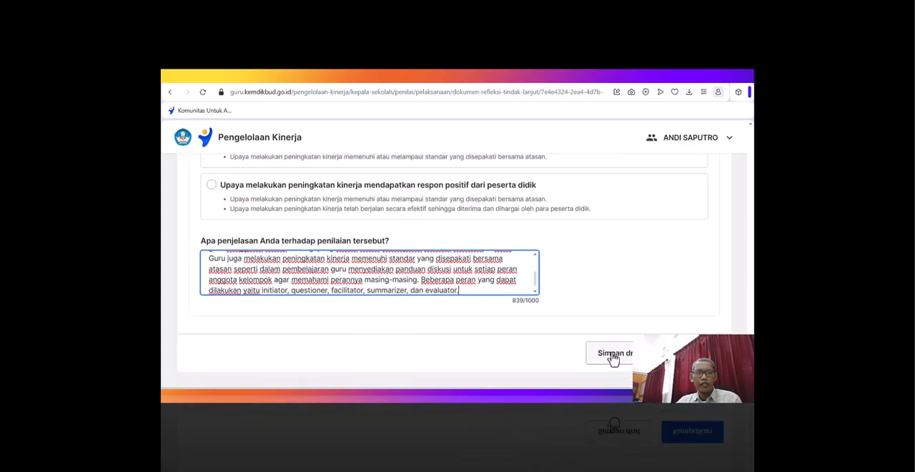
pyautogui.click(613, 359)
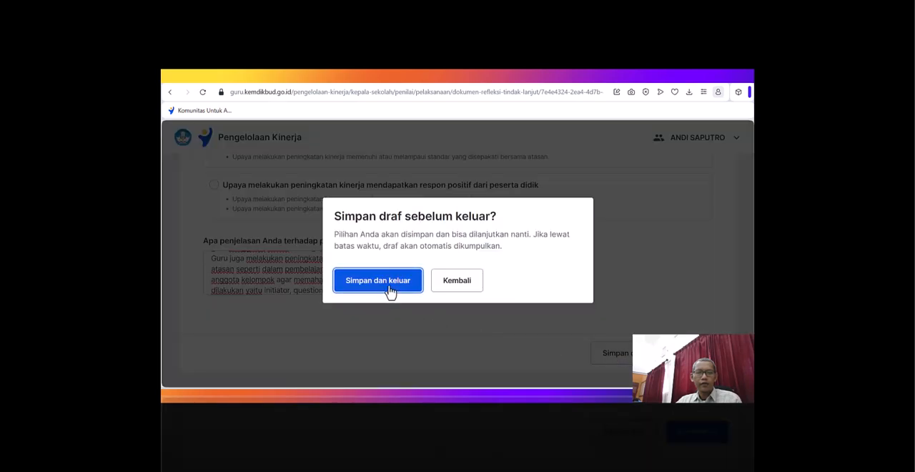
pyautogui.click(389, 286)
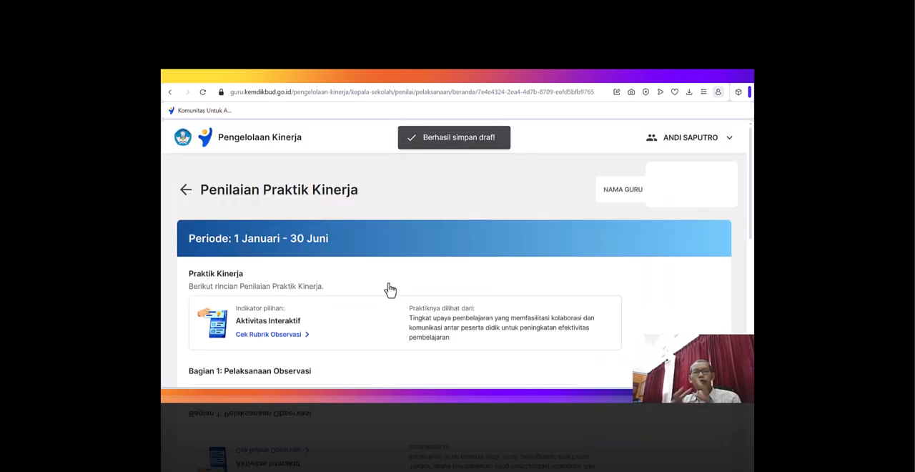